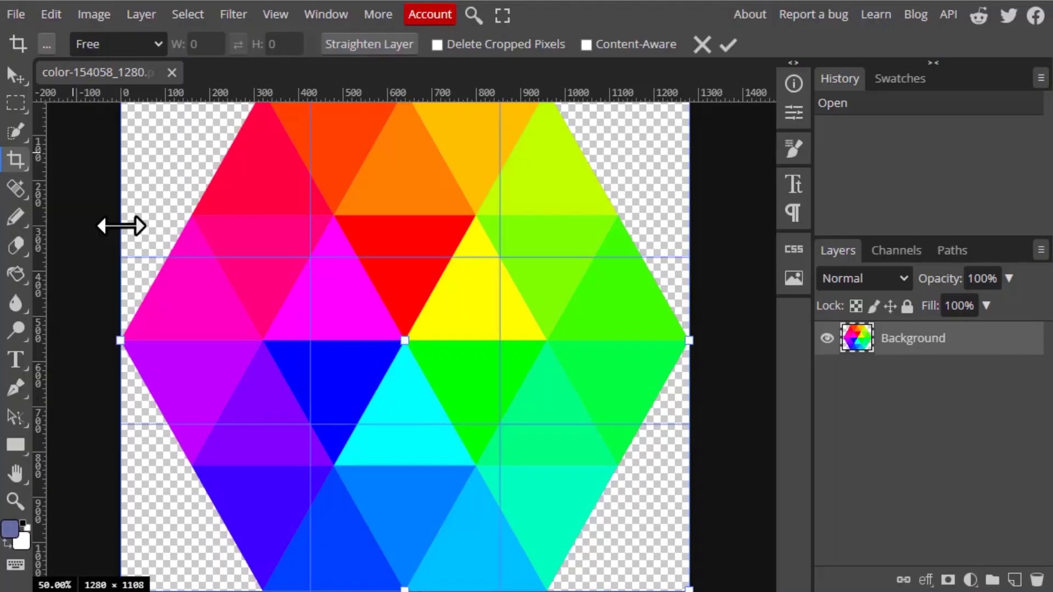
Activate the Eyedropper tool from the Crop tool's group, then find it with the command search "eye" and select it there
{"action": "right_click", "coordinate": [12, 157]}
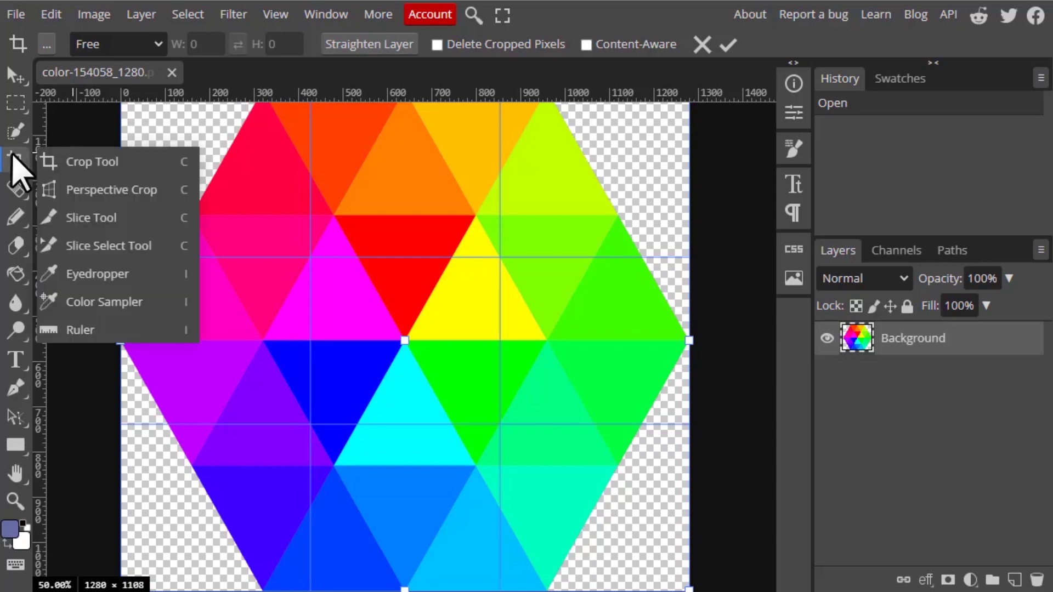
{"action": "left_click", "coordinate": [88, 275]}
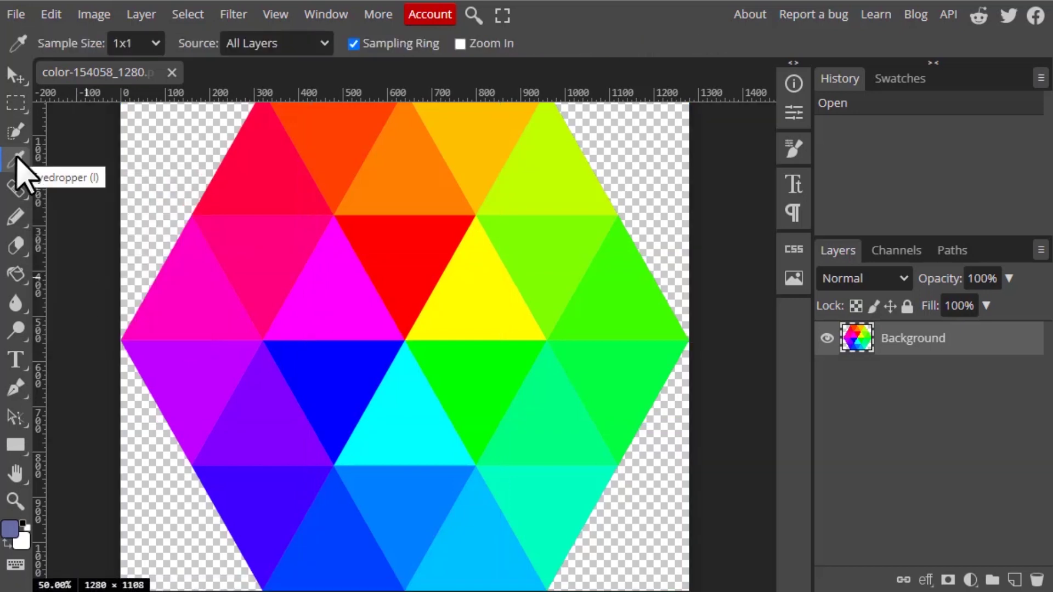
{"action": "left_click", "coordinate": [473, 17]}
{"action": "type", "text": "eye"}
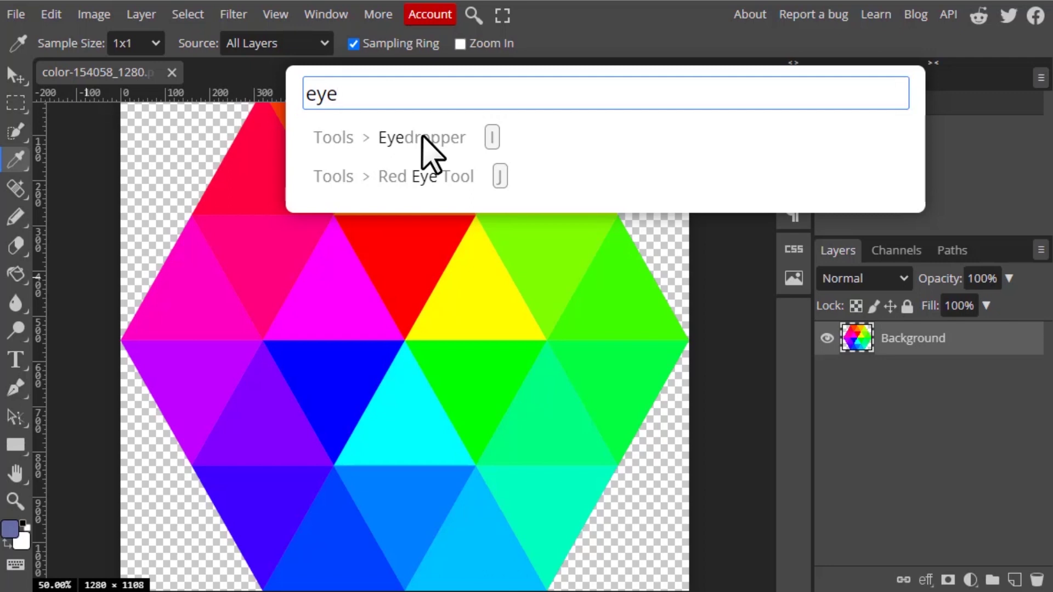
{"action": "left_click", "coordinate": [422, 138]}
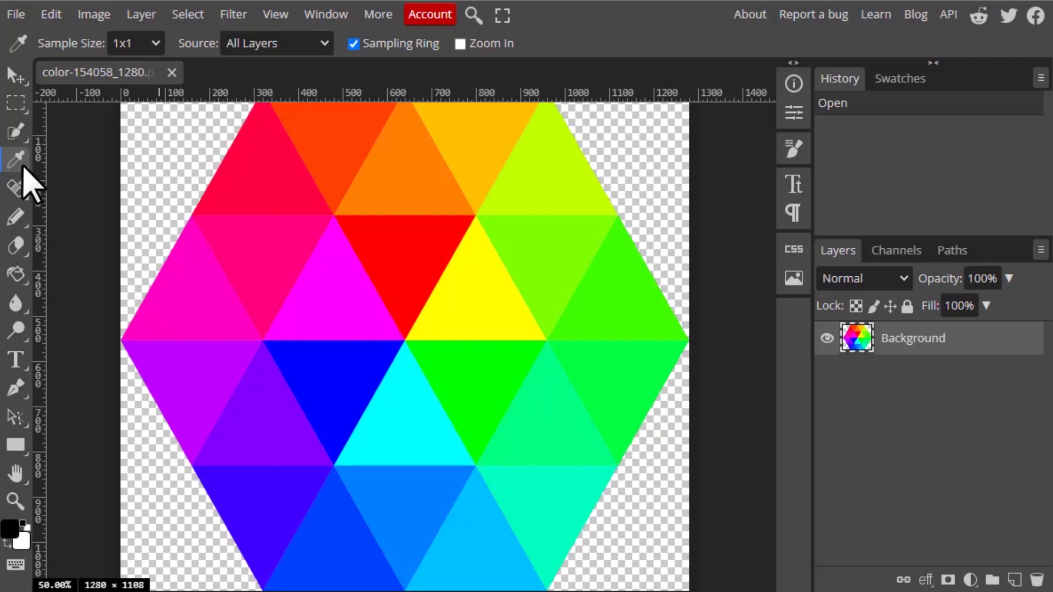
Sample red, blue, green and pink in turn from the hexagon's triangles as the foreground colour
{"action": "left_click", "coordinate": [416, 264]}
{"action": "left_click", "coordinate": [695, 149]}
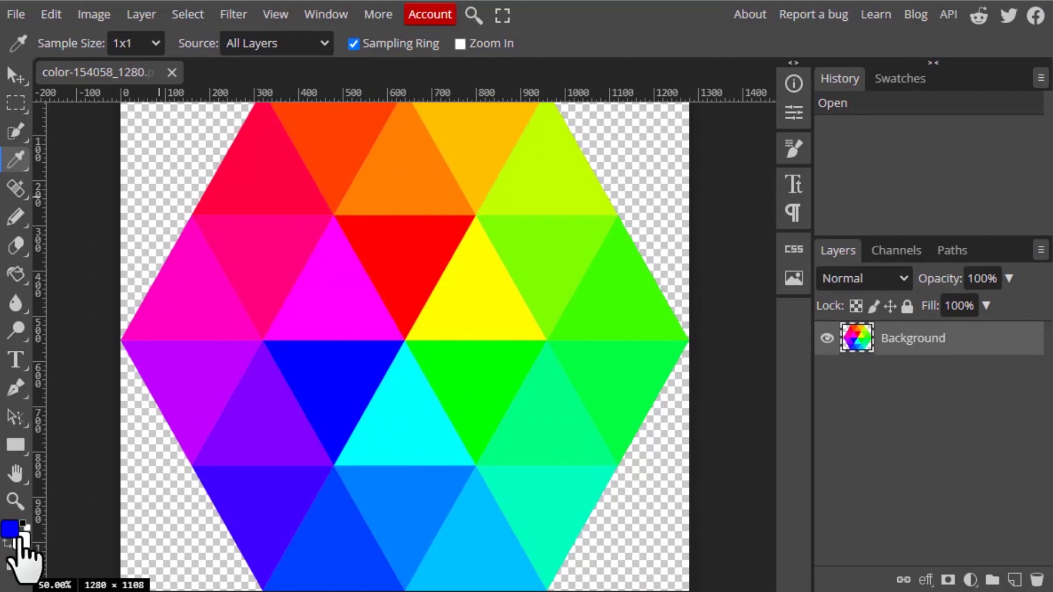
{"action": "left_click", "coordinate": [465, 390]}
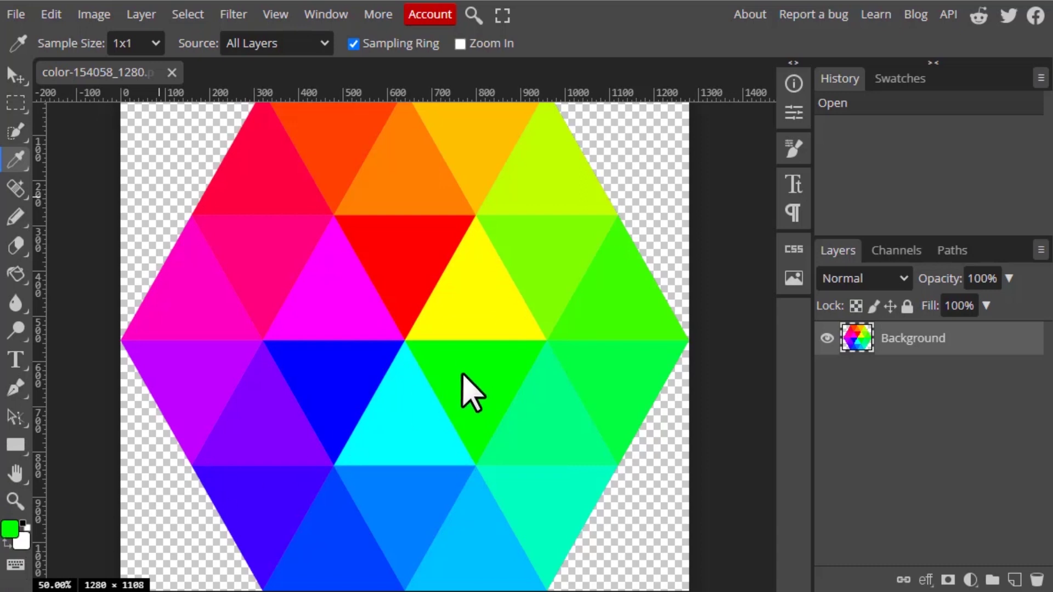
{"action": "left_click", "coordinate": [185, 329]}
Make the foreground colour black and paint a zigzag brush stroke in each of the image's two upper transparent corners
{"action": "right_click", "coordinate": [19, 219]}
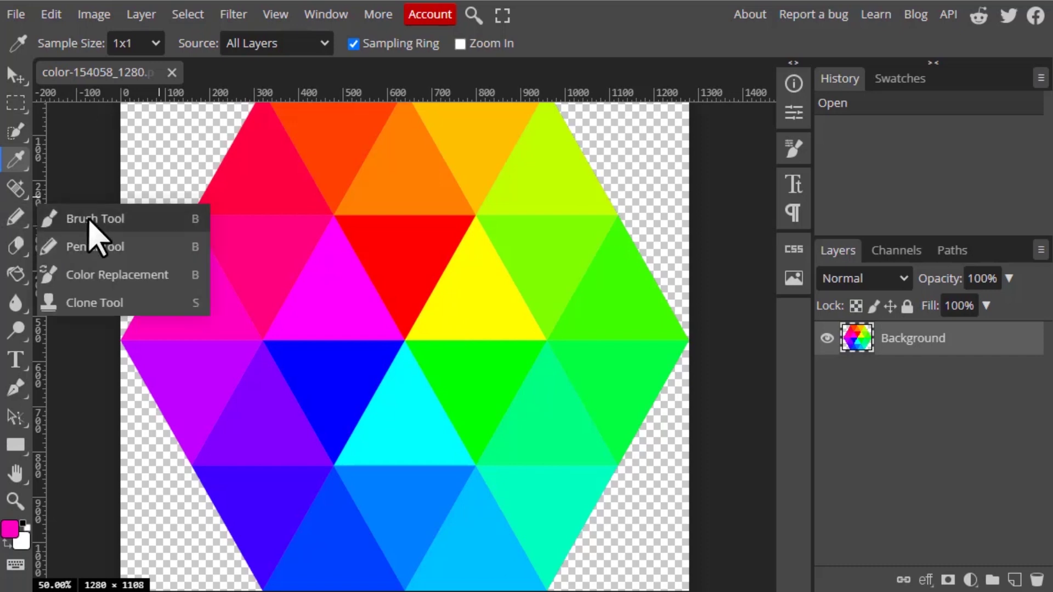
{"action": "right_click", "coordinate": [13, 277]}
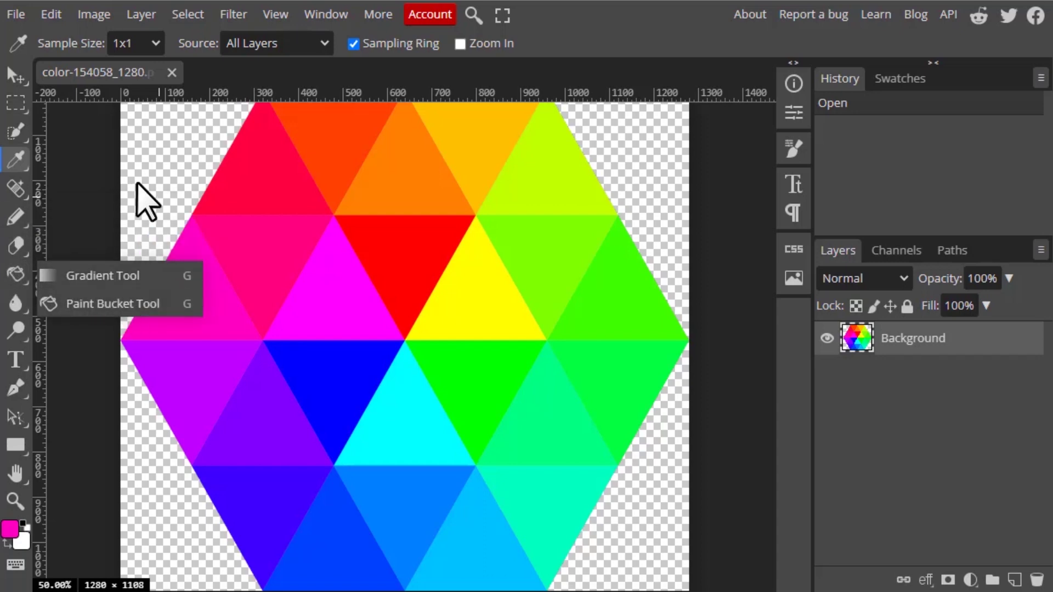
{"action": "left_click", "coordinate": [70, 176]}
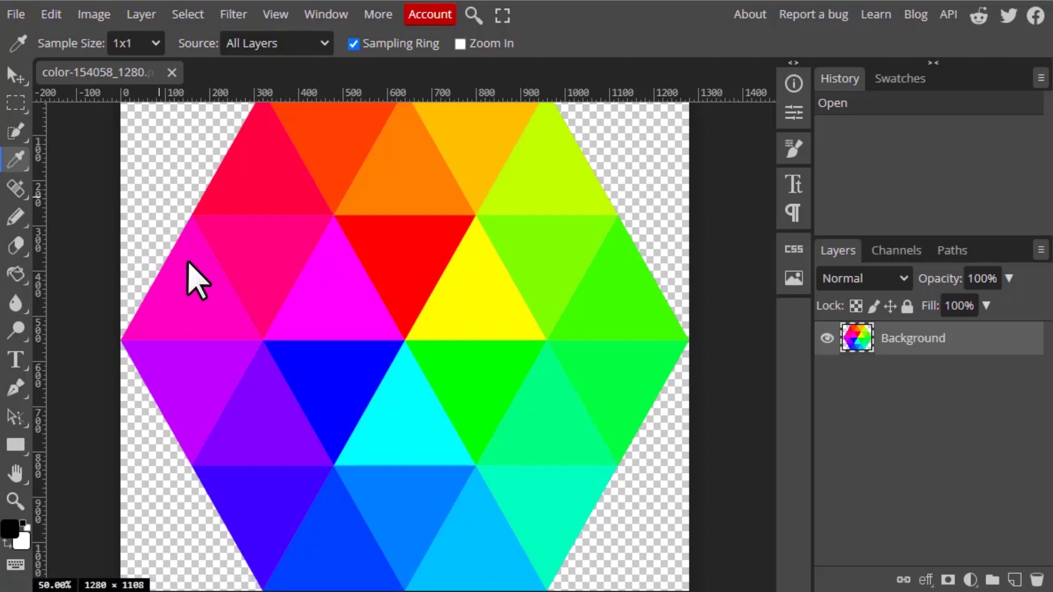
{"action": "right_click", "coordinate": [17, 220]}
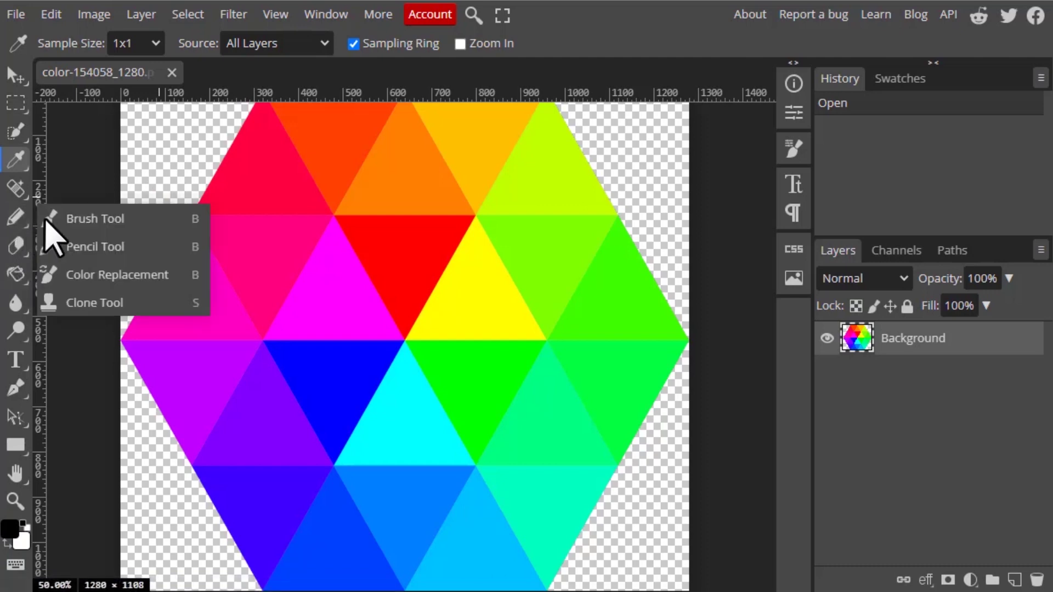
{"action": "left_click", "coordinate": [74, 220]}
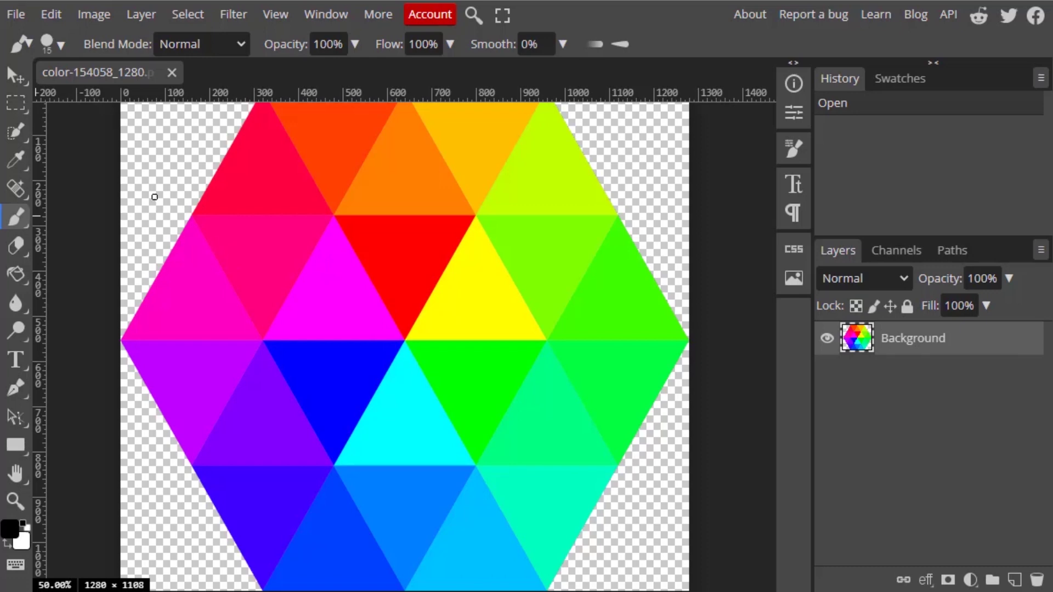
{"action": "left_click_drag", "start_coordinate": [148, 134], "coordinate": [152, 198]}
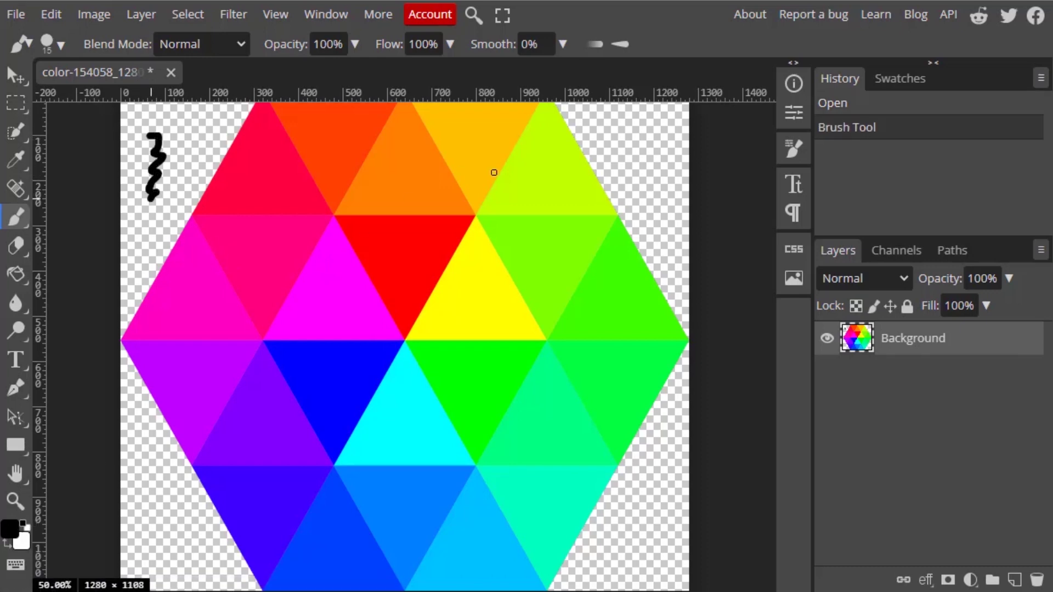
{"action": "left_click_drag", "start_coordinate": [648, 128], "coordinate": [649, 210]}
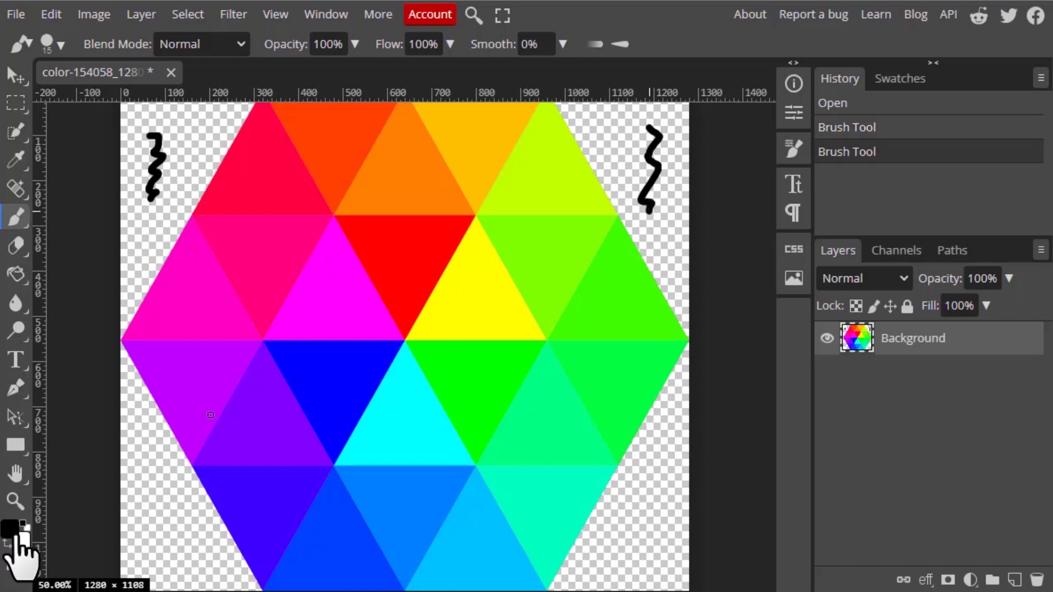
Pick a bright saturated blue as the foreground colour and paint a zigzag stroke over the upper-right black one
{"action": "left_click", "coordinate": [13, 532]}
{"action": "left_click", "coordinate": [768, 177]}
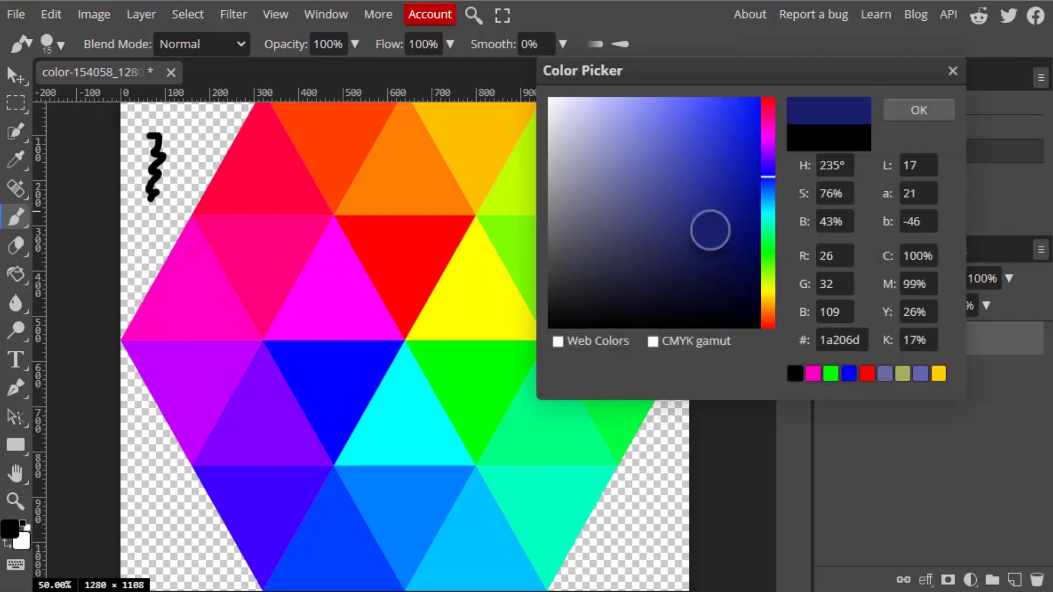
{"action": "left_click_drag", "start_coordinate": [710, 228], "coordinate": [1011, 94]}
{"action": "left_click", "coordinate": [920, 110]}
{"action": "left_click_drag", "start_coordinate": [631, 130], "coordinate": [667, 218]}
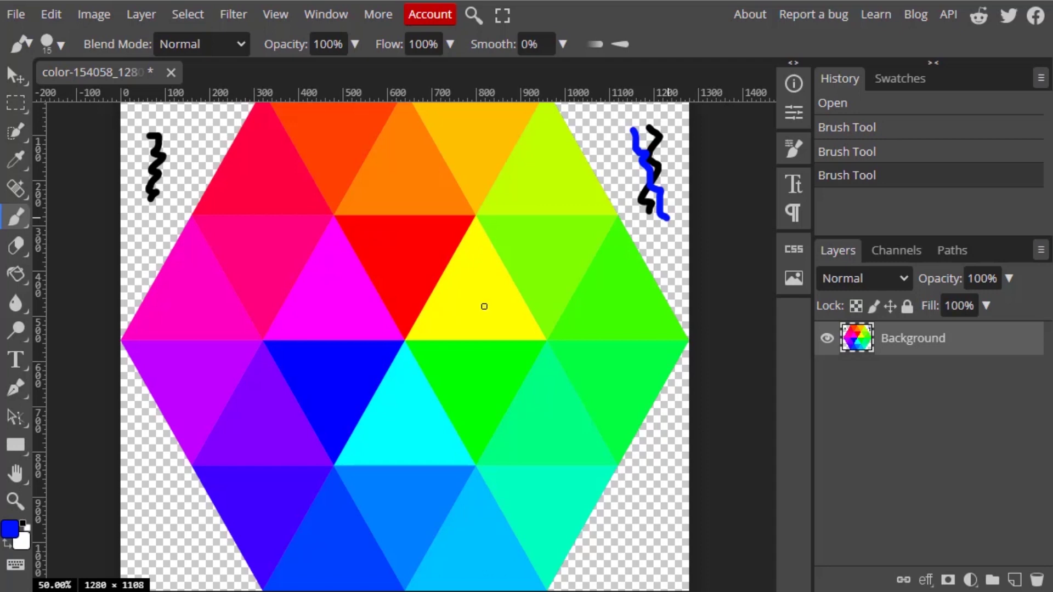
Sample yellow from the hexagon's inner triangle and paint a yellow zigzag brush stroke beside the upper-left black one
{"action": "left_click", "coordinate": [19, 163]}
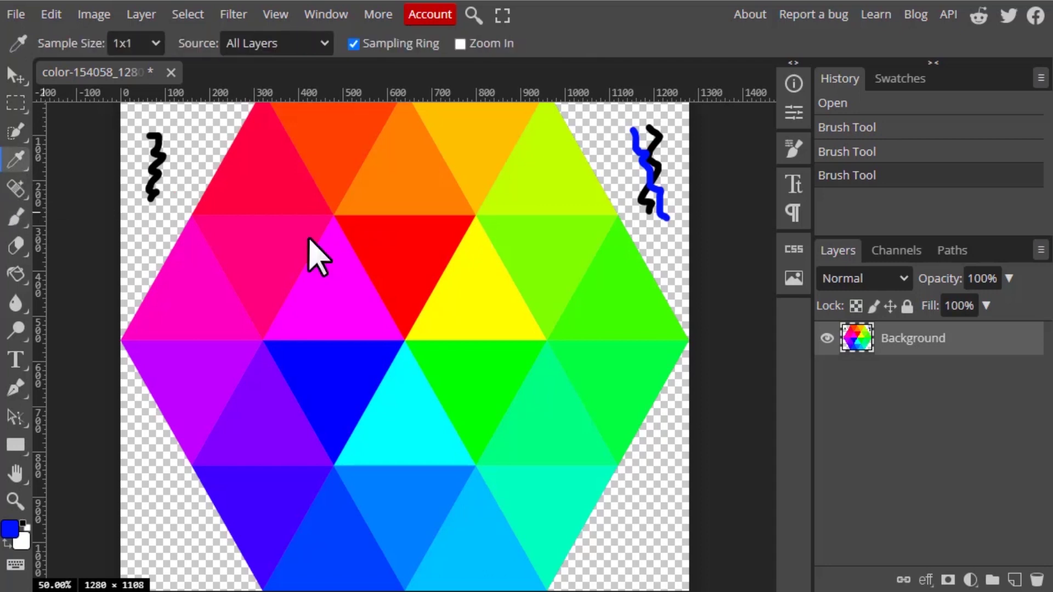
{"action": "left_click", "coordinate": [473, 294]}
{"action": "left_click", "coordinate": [18, 220]}
{"action": "mouse_move", "coordinate": [199, 130]}
{"action": "left_mouse_down"}
{"action": "mouse_move", "coordinate": [182, 144]}
{"action": "mouse_move", "coordinate": [175, 209]}
{"action": "left_mouse_up"}
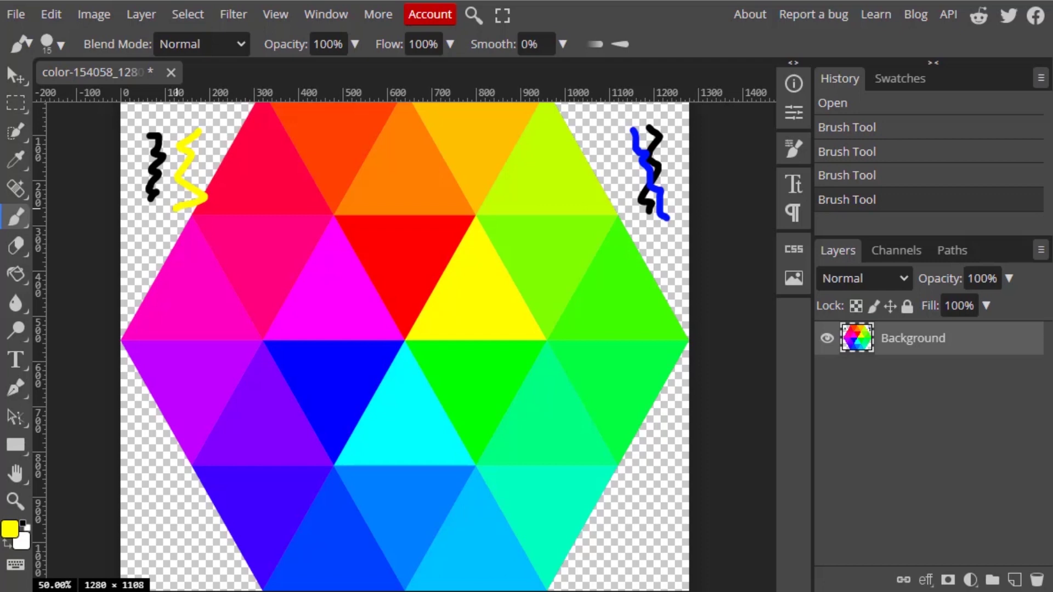
Sample red from the hexagon's inner triangle while the Brush is active, and switch back to the Eyedropper tool
{"action": "left_click", "coordinate": [409, 254], "text": "alt"}
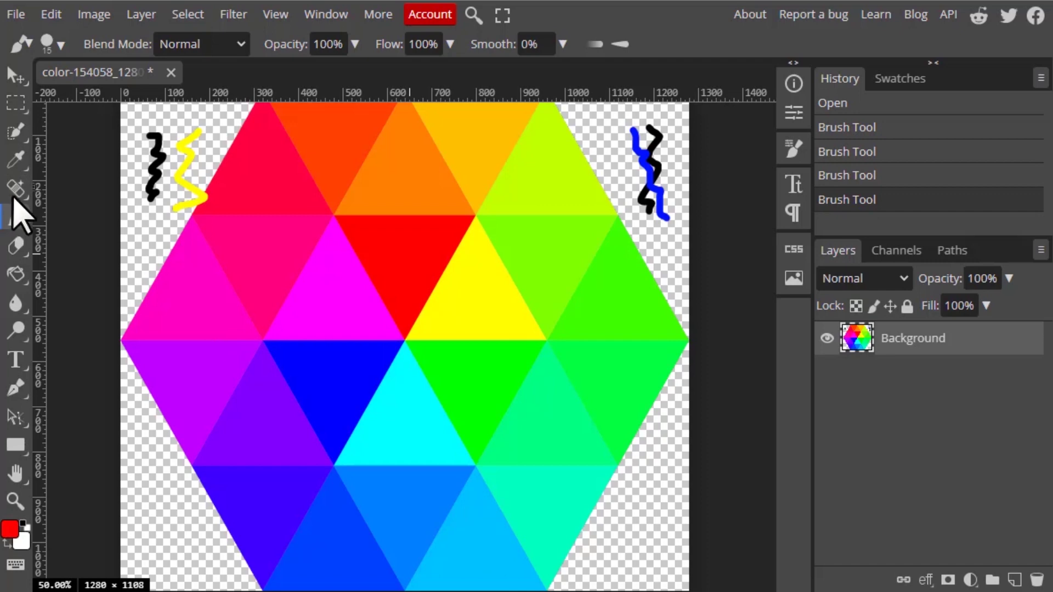
{"action": "left_click", "coordinate": [14, 162]}
{"action": "left_click", "coordinate": [98, 274]}
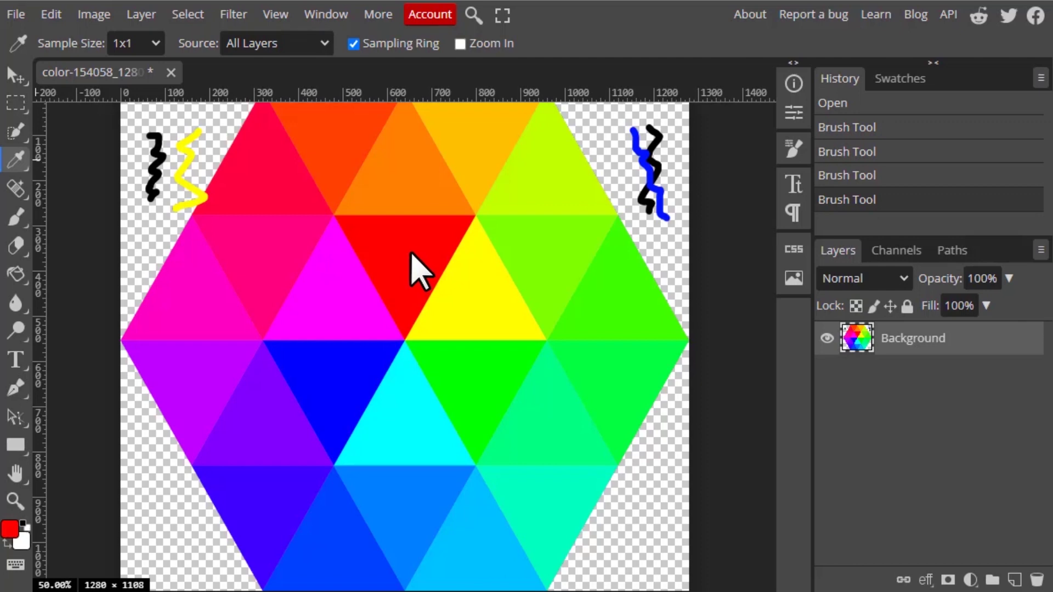
Change the Eyedropper's sample size to 3x3, to 5x5 and on up to 31x31
{"action": "left_click", "coordinate": [145, 44]}
{"action": "left_click", "coordinate": [126, 82]}
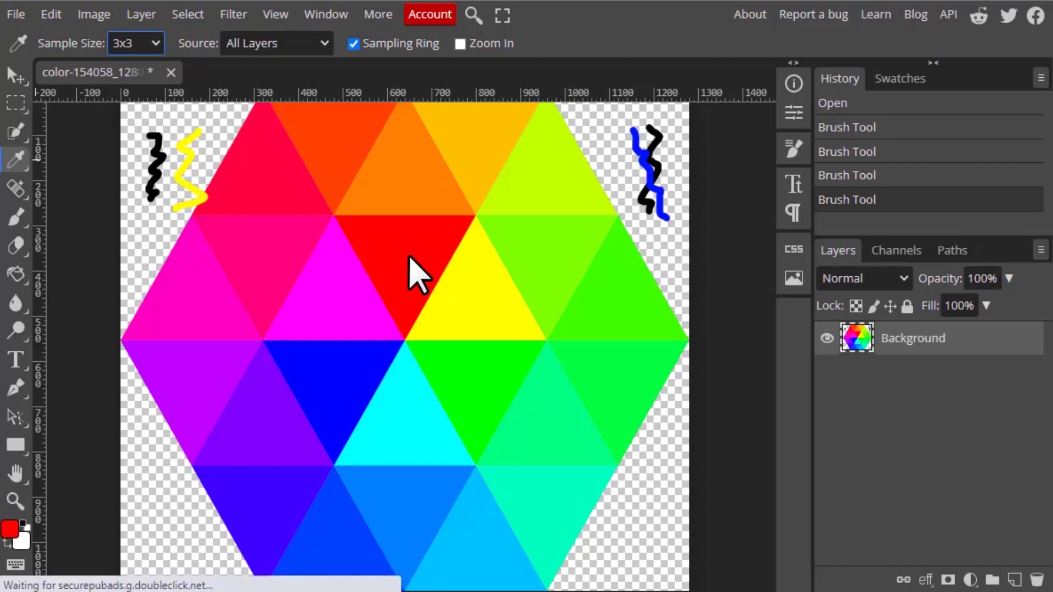
{"action": "left_click", "coordinate": [144, 44]}
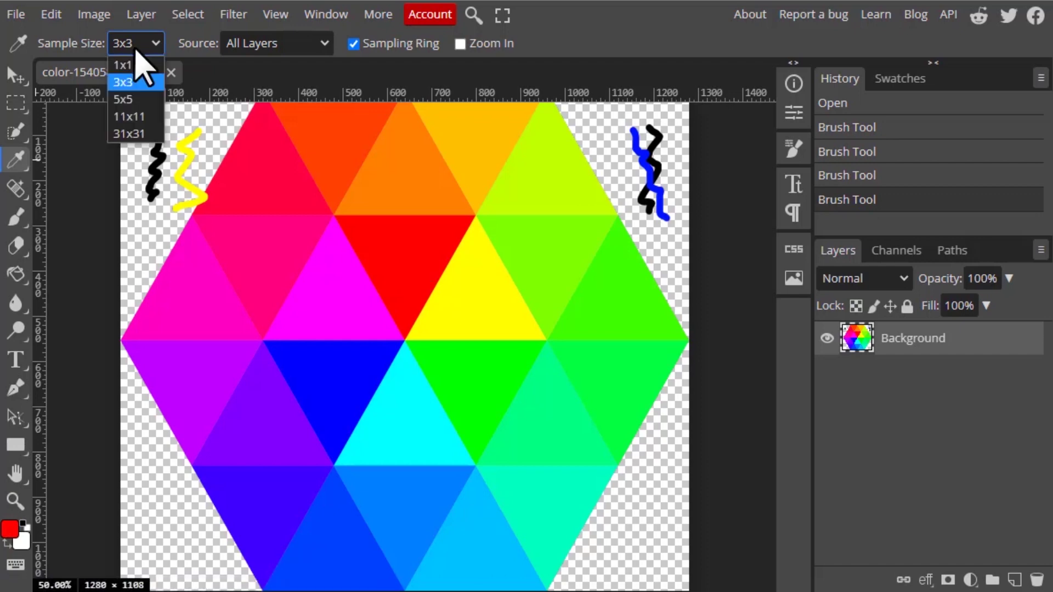
{"action": "left_click", "coordinate": [132, 98]}
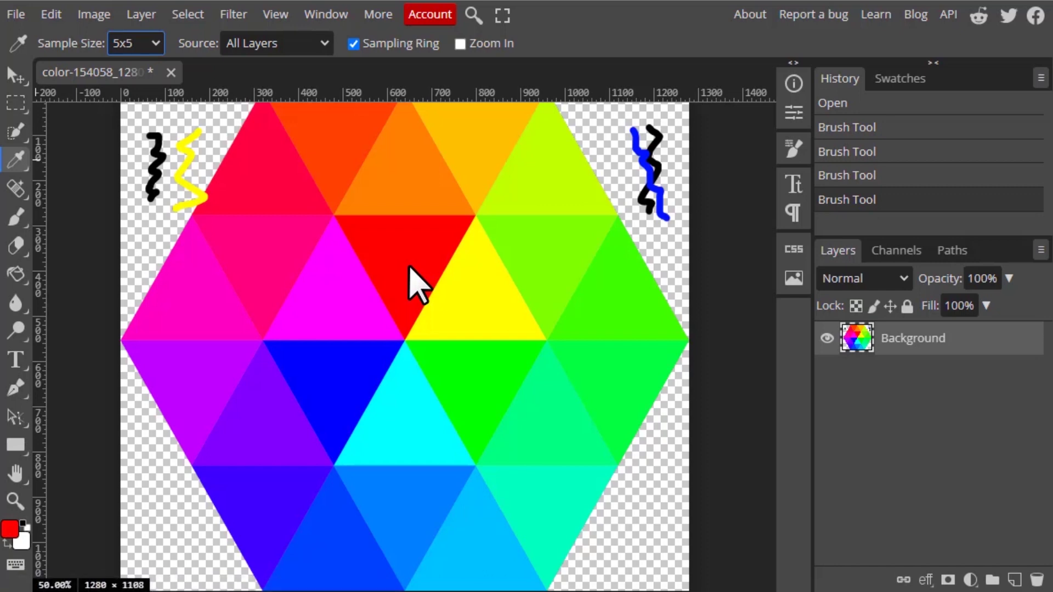
{"action": "key", "text": "Down"}
{"action": "key", "text": "Down"}
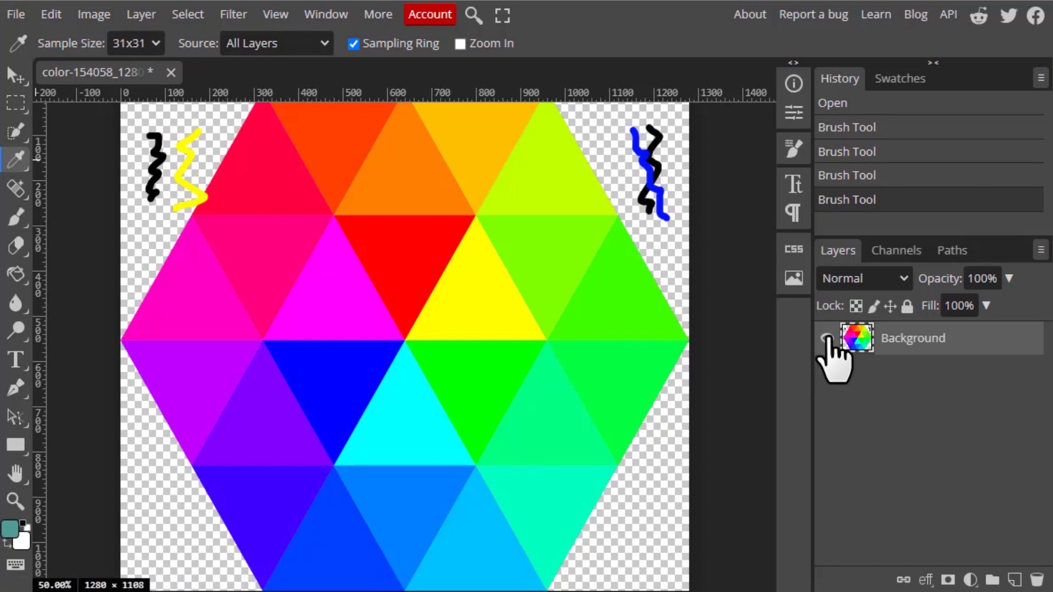
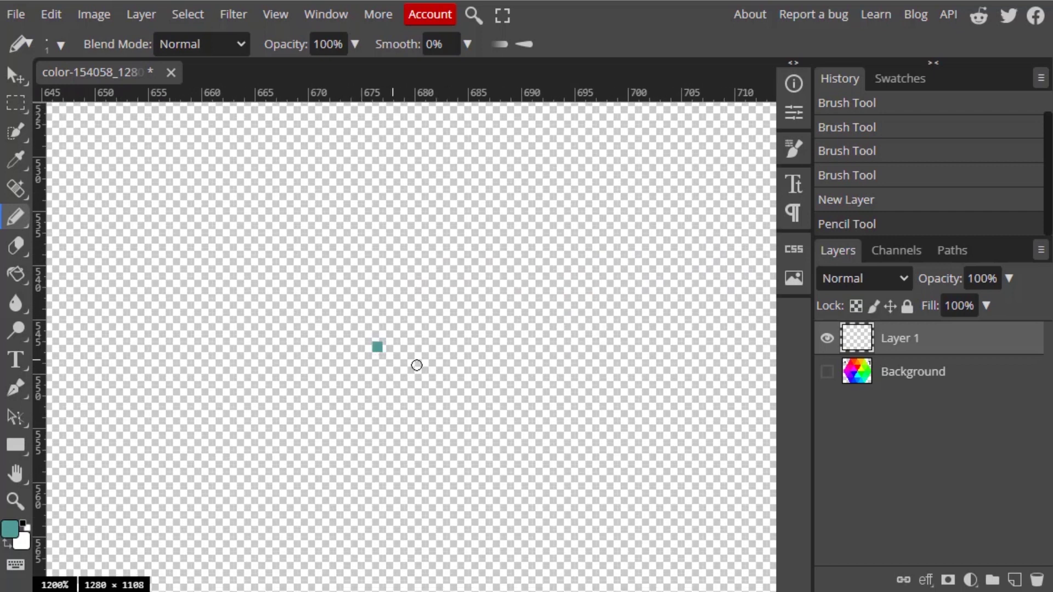
Inspect the single teal pixel on Layer 1 up close and set the Eyedropper's sample size to 1x1
{"action": "scroll", "coordinate": [416, 365], "scroll_direction": "up", "scroll_amount": 5}
{"action": "scroll", "coordinate": [535, 294], "scroll_direction": "down", "scroll_amount": 2}
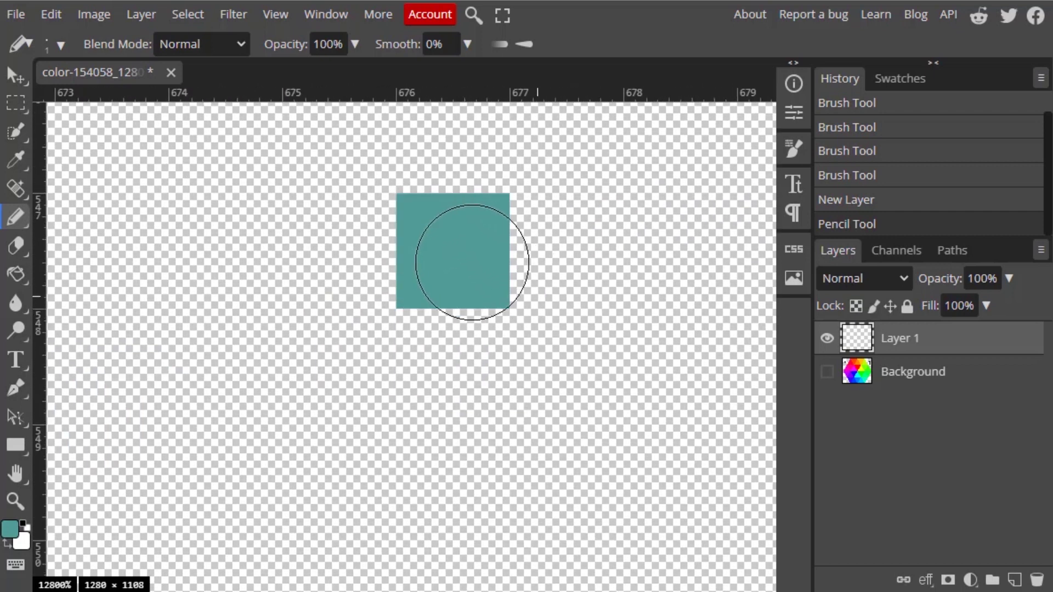
{"action": "scroll", "coordinate": [482, 305], "scroll_direction": "up", "scroll_amount": 2}
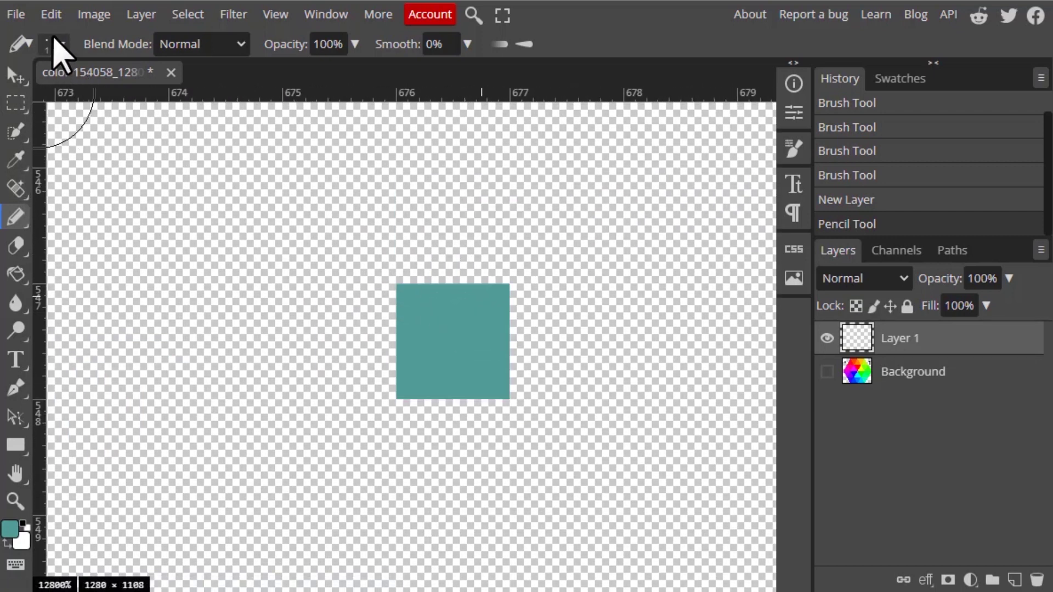
{"action": "left_click", "coordinate": [15, 160]}
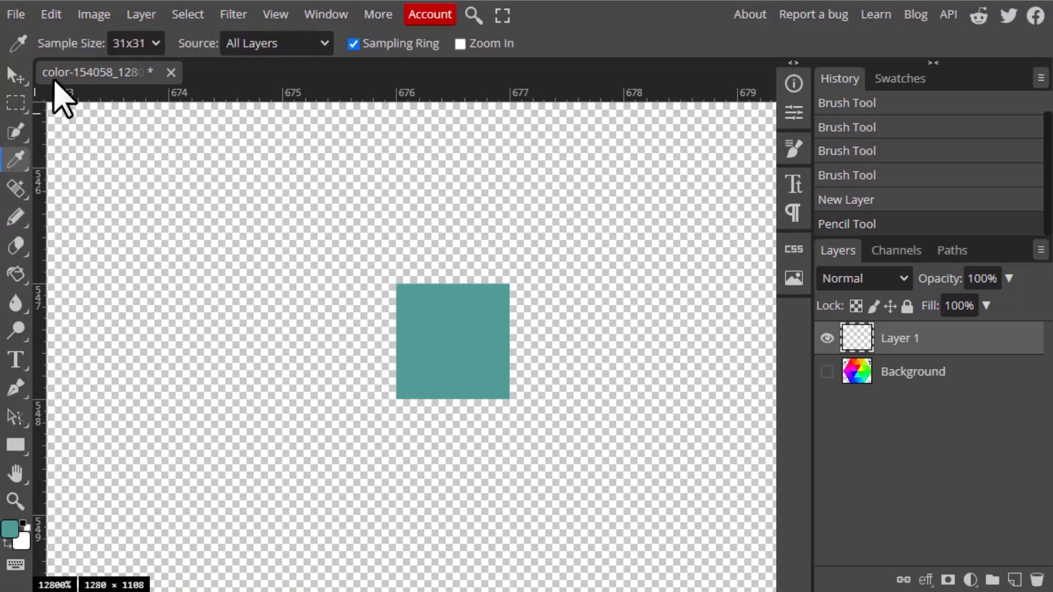
{"action": "left_click", "coordinate": [132, 43]}
{"action": "left_click", "coordinate": [140, 64]}
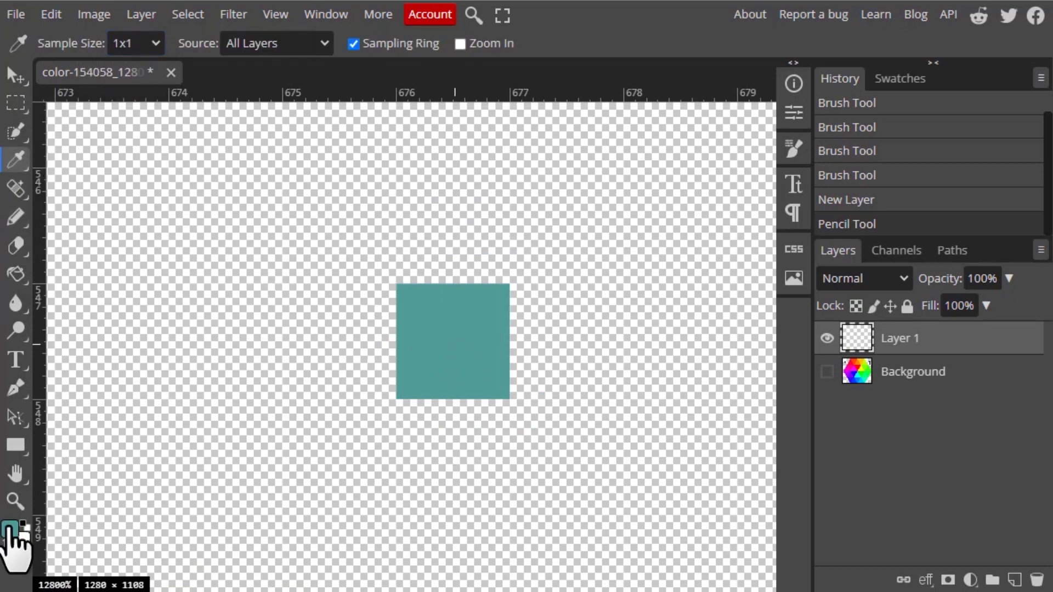
Set the foreground colour to yellow fff000 and sample the teal pixel on Layer 1 with the Eyedropper
{"action": "left_click", "coordinate": [9, 528]}
{"action": "left_click", "coordinate": [768, 292]}
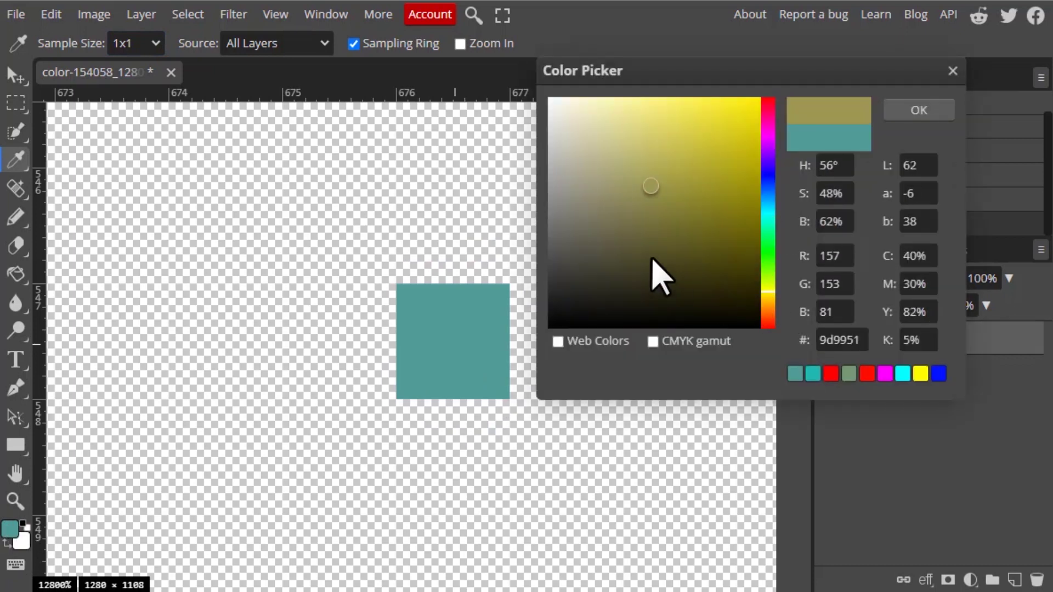
{"action": "left_click", "coordinate": [761, 98]}
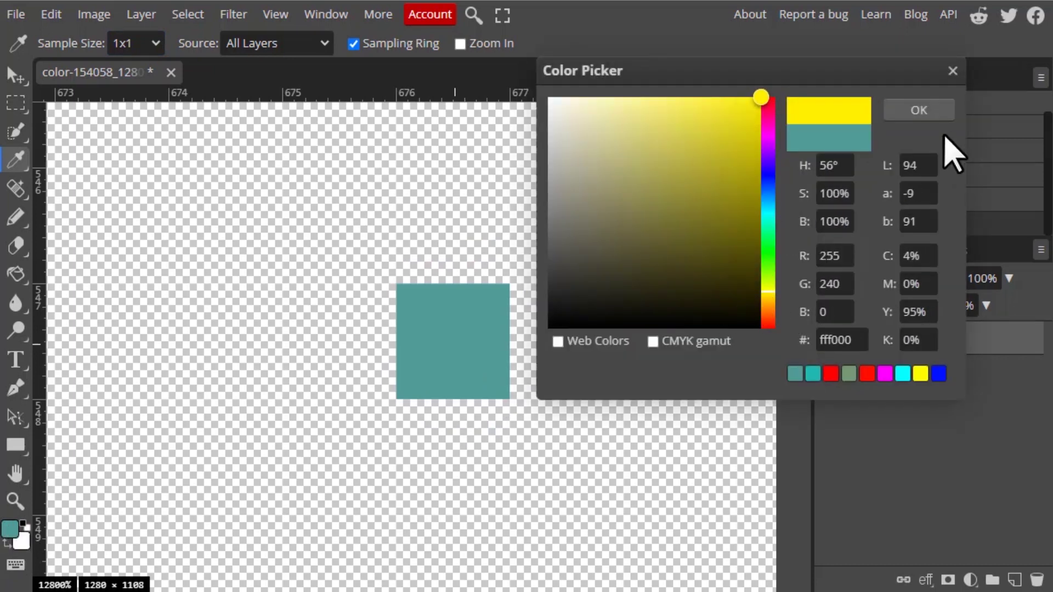
{"action": "left_click", "coordinate": [919, 110]}
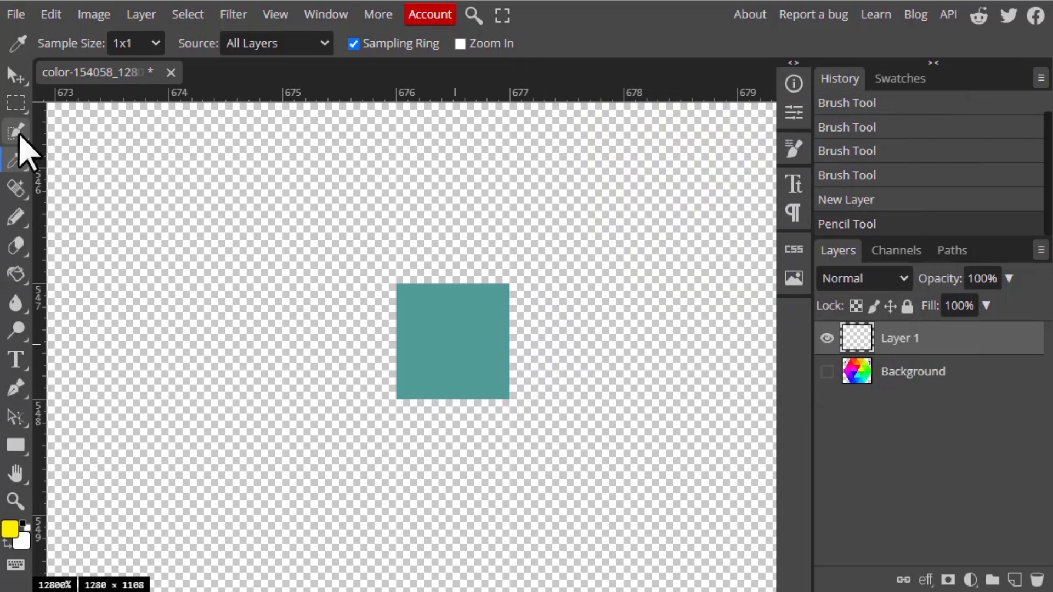
{"action": "left_click", "coordinate": [475, 333]}
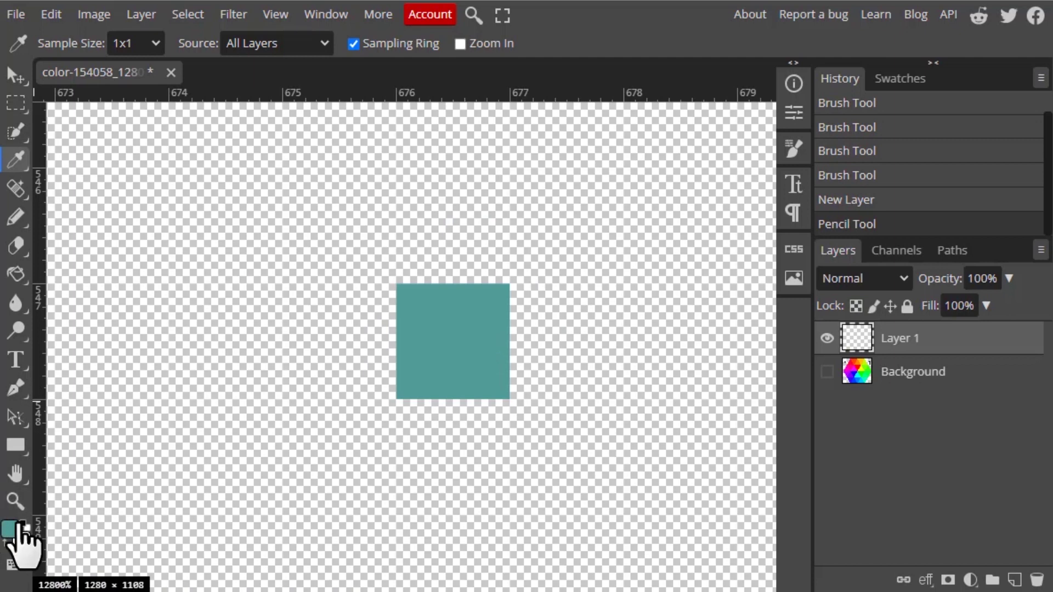
Set the Eyedropper's sample size to 3x3 and switch to the Pencil tool
{"action": "left_click", "coordinate": [140, 48]}
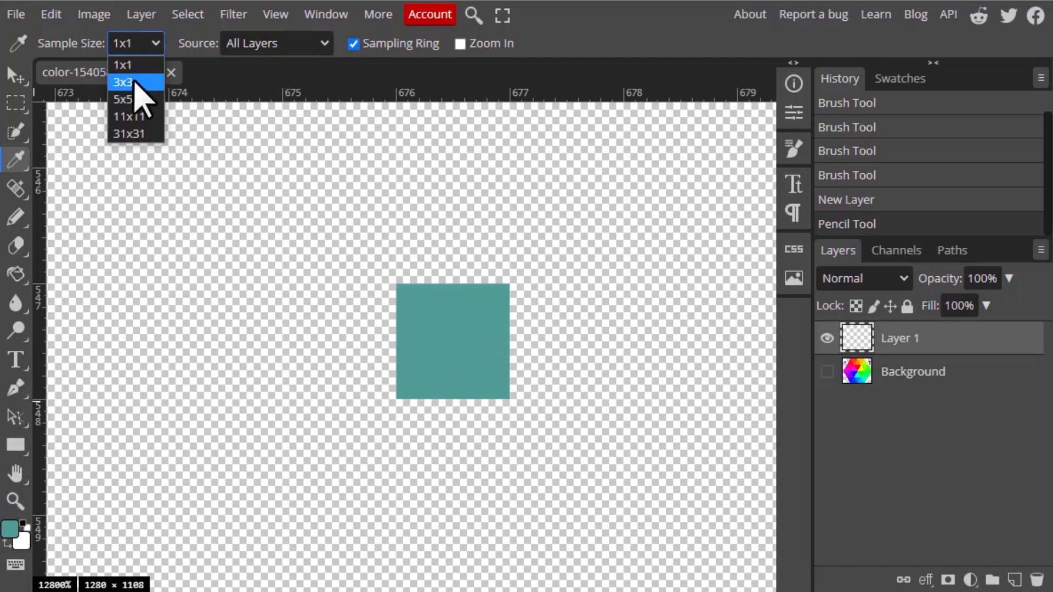
{"action": "left_click", "coordinate": [142, 97]}
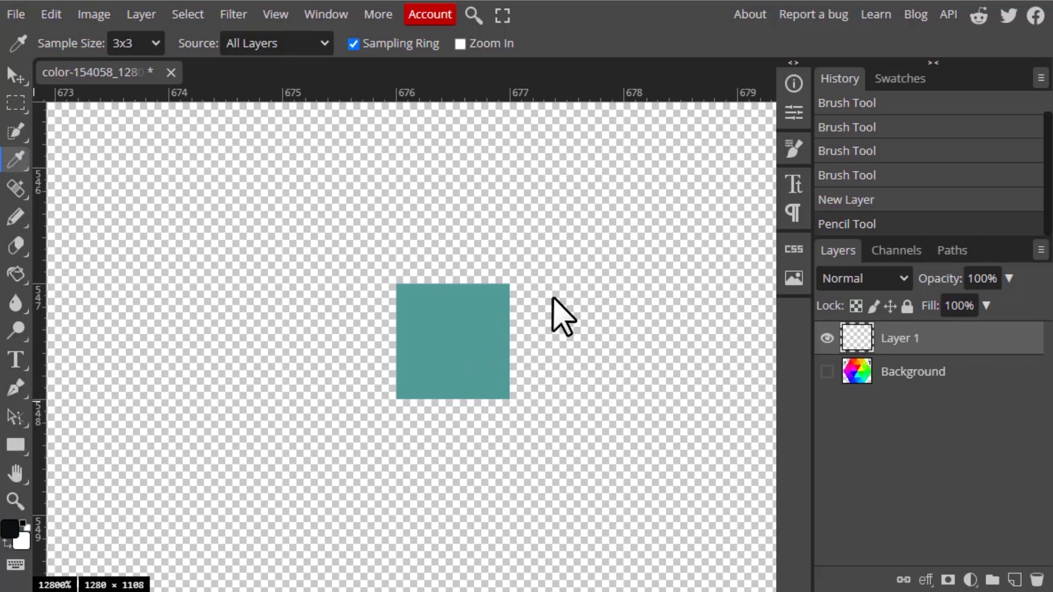
{"action": "left_click", "coordinate": [15, 217]}
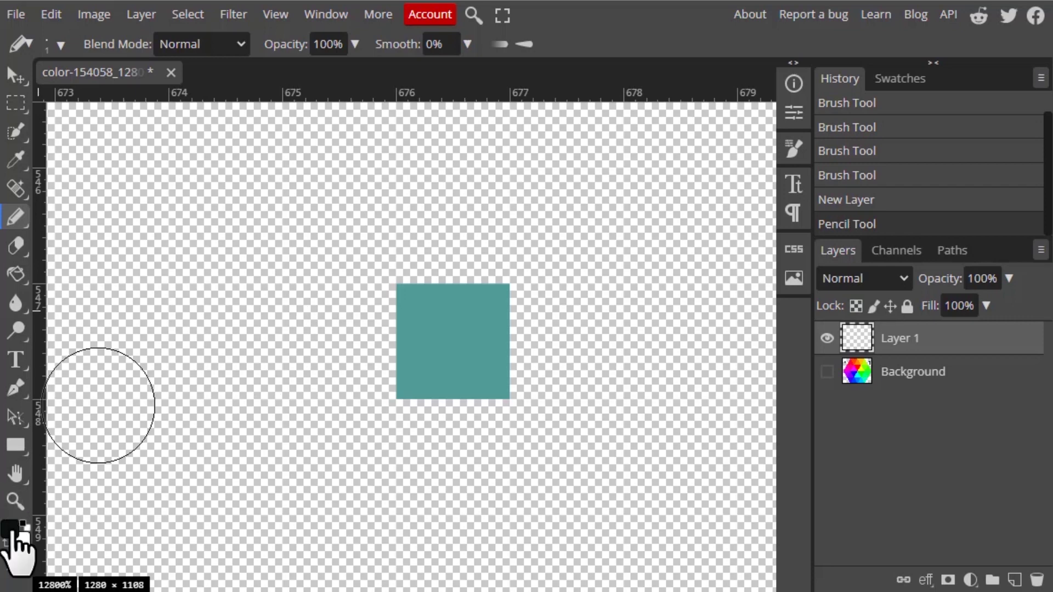
Paint eight differently coloured single pixels around the teal pixel with the Pencil tool to form a 3x3 block
{"action": "left_click", "coordinate": [10, 529]}
{"action": "left_click", "coordinate": [339, 341]}
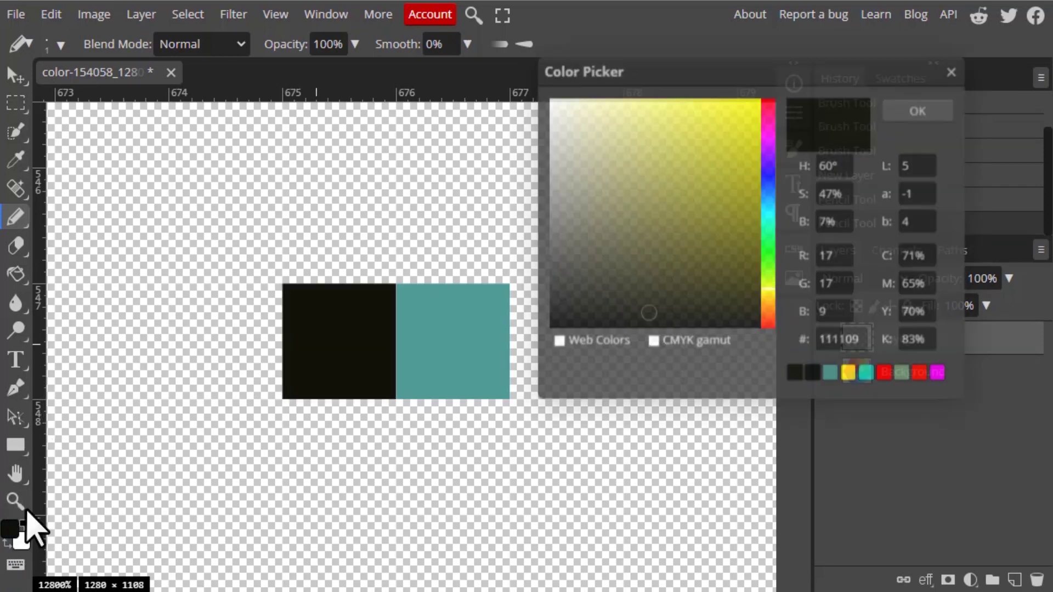
{"action": "left_click", "coordinate": [339, 226]}
{"action": "left_click", "coordinate": [453, 225]}
{"action": "left_click", "coordinate": [567, 225]}
{"action": "left_click", "coordinate": [567, 341]}
{"action": "left_click", "coordinate": [339, 457]}
{"action": "left_click", "coordinate": [452, 457]}
{"action": "left_click", "coordinate": [566, 457]}
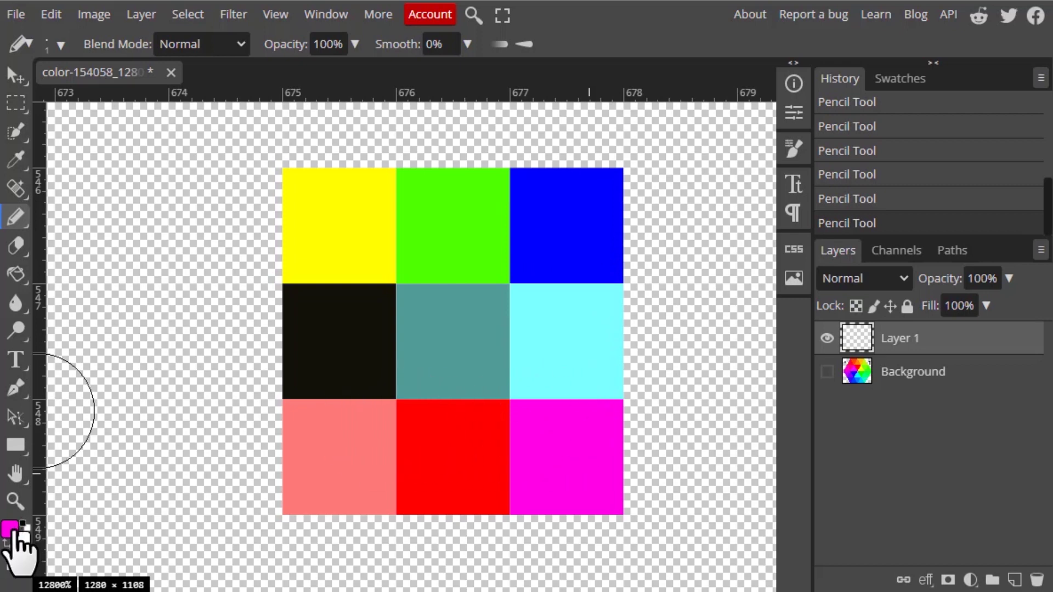
Sample the centre of the 3x3 block with the Eyedropper, and apply and undo an Average blur on Layer 1
{"action": "left_click", "coordinate": [16, 160]}
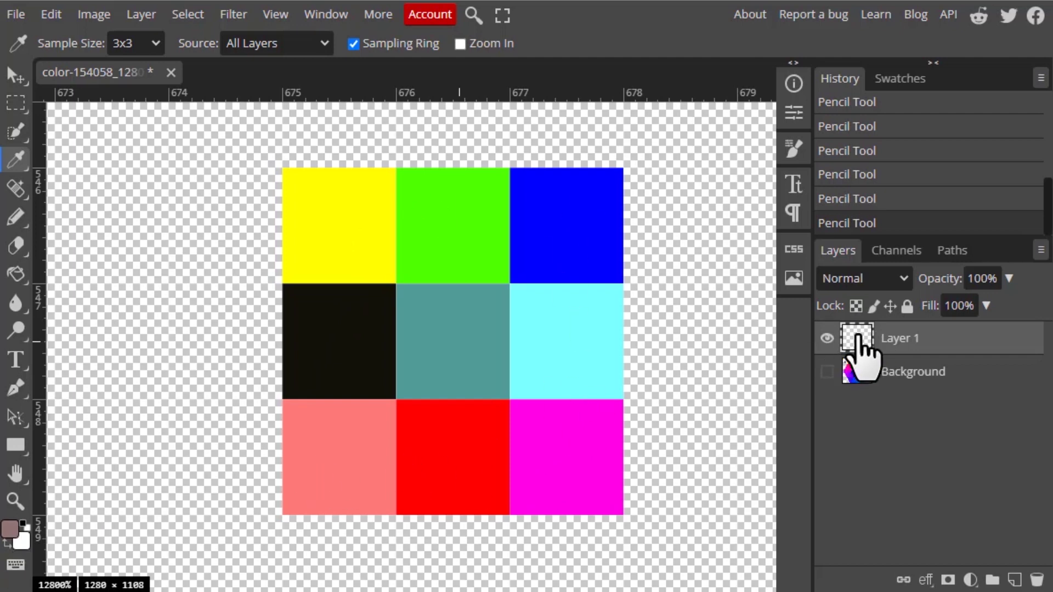
{"action": "left_click", "coordinate": [245, 23]}
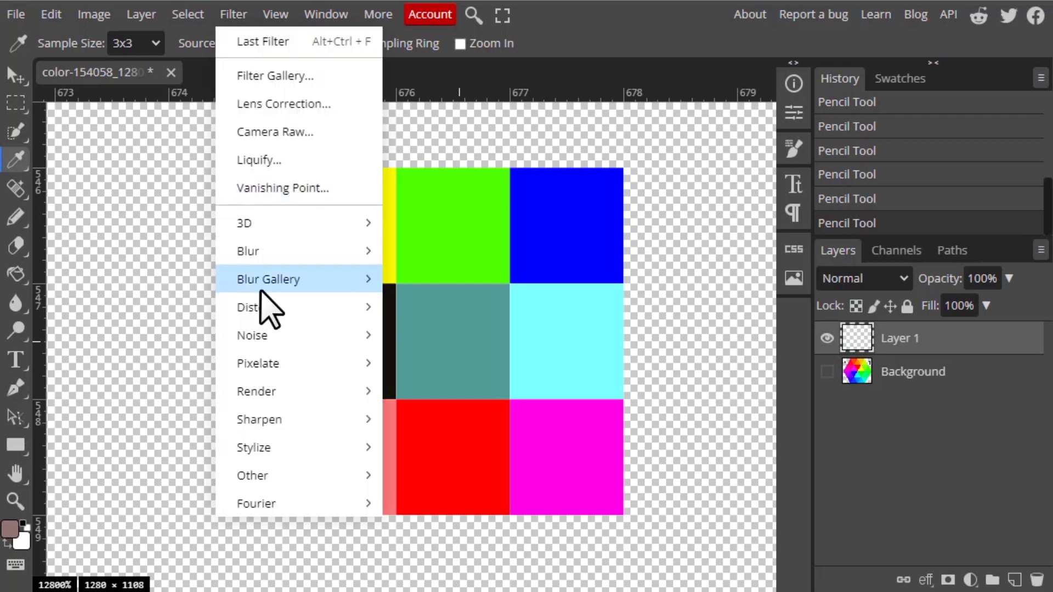
{"action": "mouse_move", "coordinate": [272, 251]}
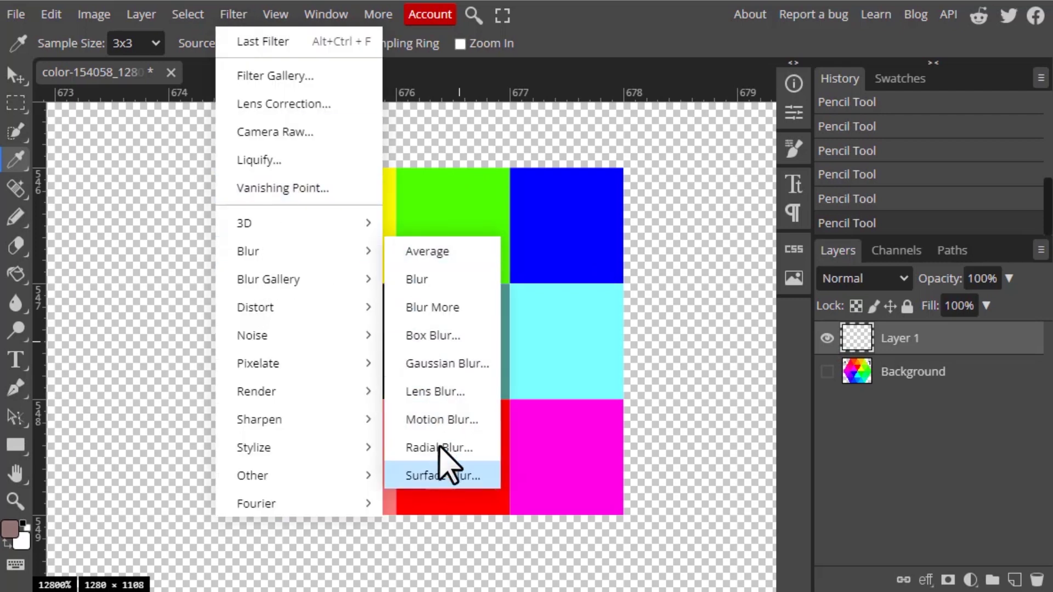
{"action": "left_click", "coordinate": [442, 254]}
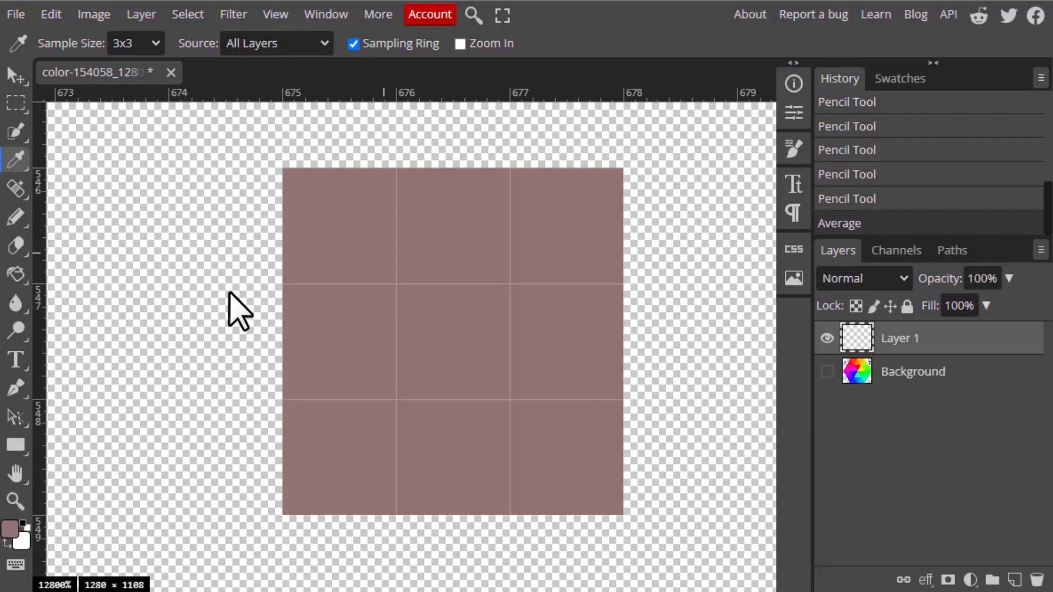
{"action": "key", "text": "ctrl+z"}
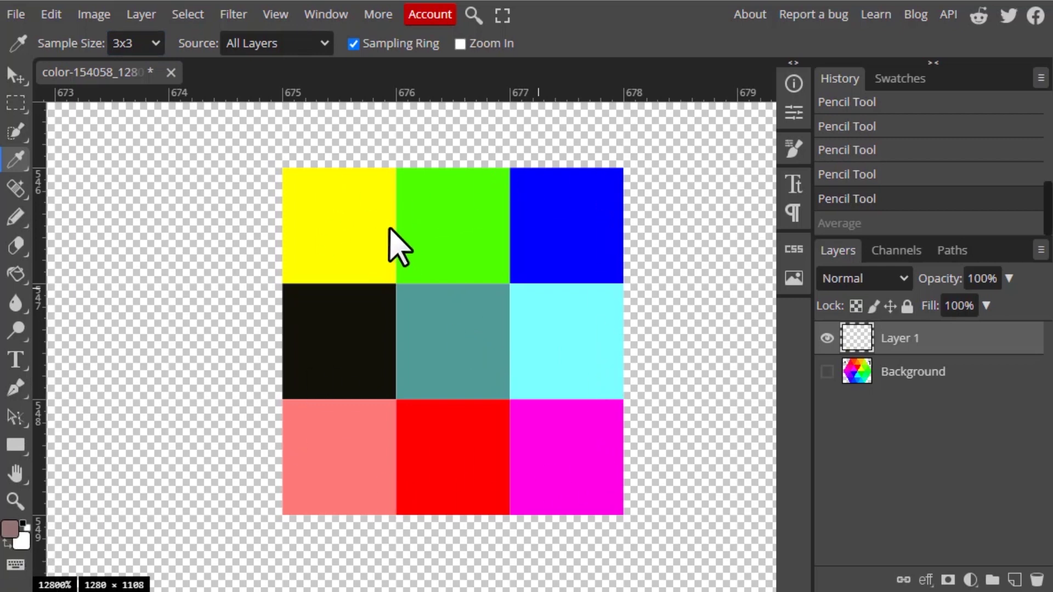
Set the Eyedropper's sample size to 5x5
{"action": "left_click", "coordinate": [135, 44]}
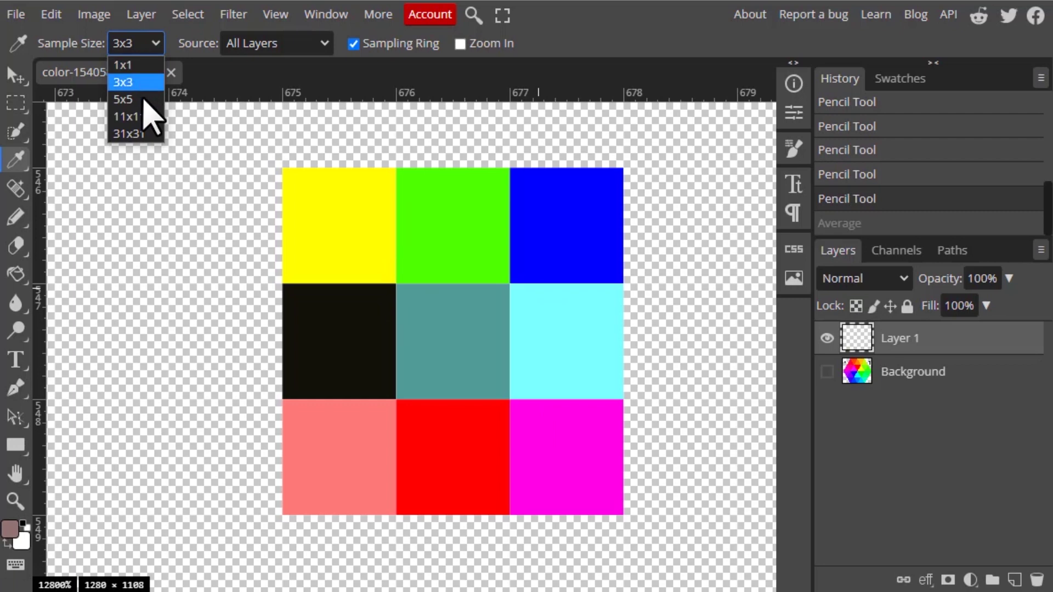
{"action": "left_click", "coordinate": [144, 99]}
{"action": "scroll", "coordinate": [616, 388], "scroll_direction": "down", "scroll_amount": 2}
{"action": "scroll", "coordinate": [616, 387], "scroll_direction": "up", "scroll_amount": 2}
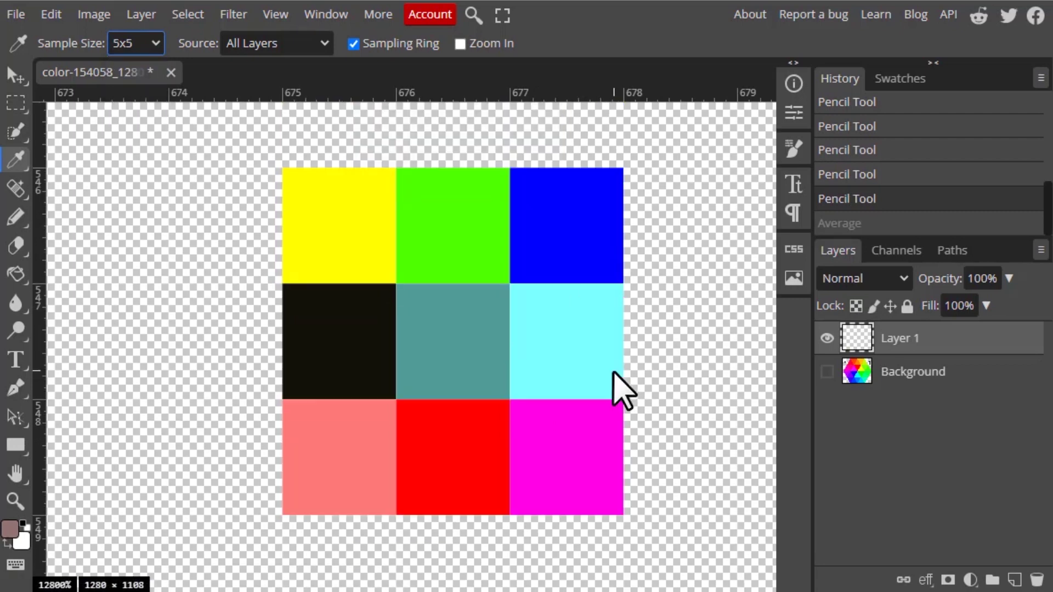
Surround the 3x3 block with a ring of sixteen single pixels in various colours with the Pencil tool, making a 5x5 block
{"action": "key", "text": "ctrl+minus"}
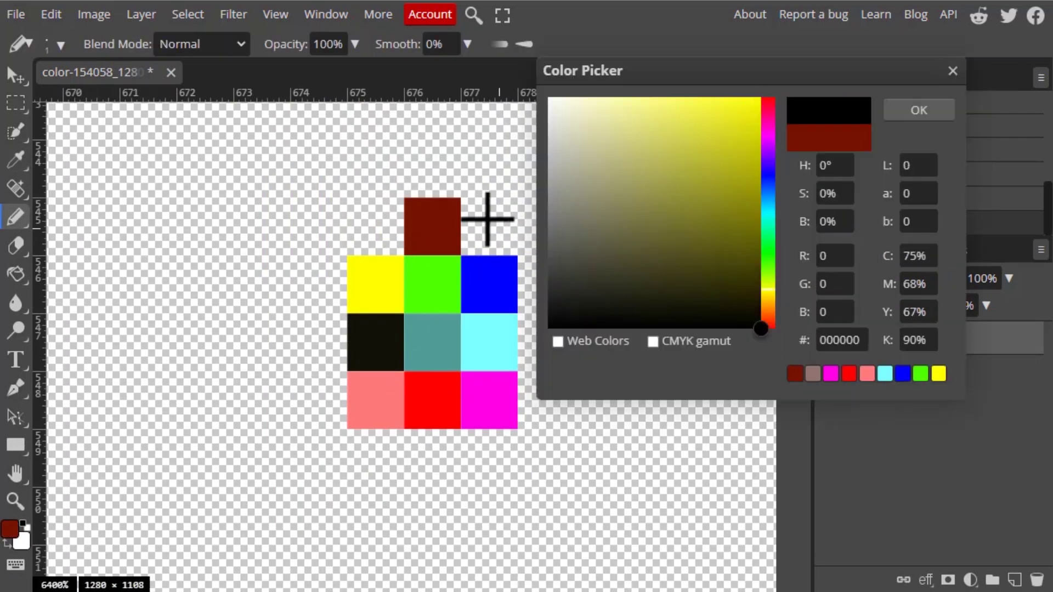
{"action": "left_click", "coordinate": [489, 227]}
{"action": "left_click", "coordinate": [376, 227]}
{"action": "left_click", "coordinate": [433, 458]}
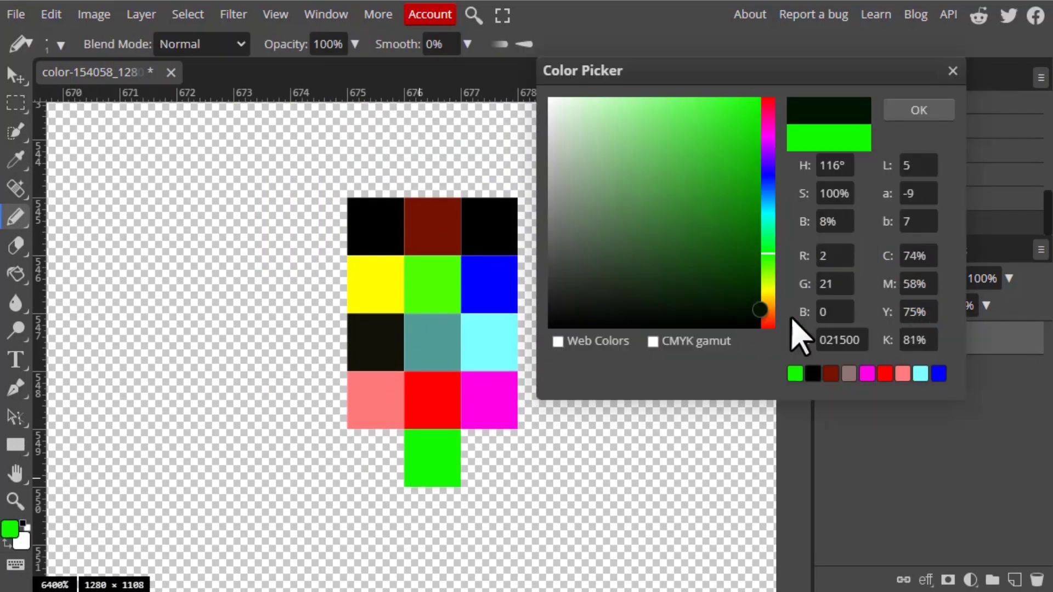
{"action": "left_click", "coordinate": [375, 458]}
{"action": "left_click", "coordinate": [490, 458]}
{"action": "left_click", "coordinate": [547, 343]}
{"action": "left_click", "coordinate": [546, 400]}
{"action": "left_click", "coordinate": [10, 530]}
{"action": "left_click", "coordinate": [546, 458]}
{"action": "left_click", "coordinate": [318, 226]}
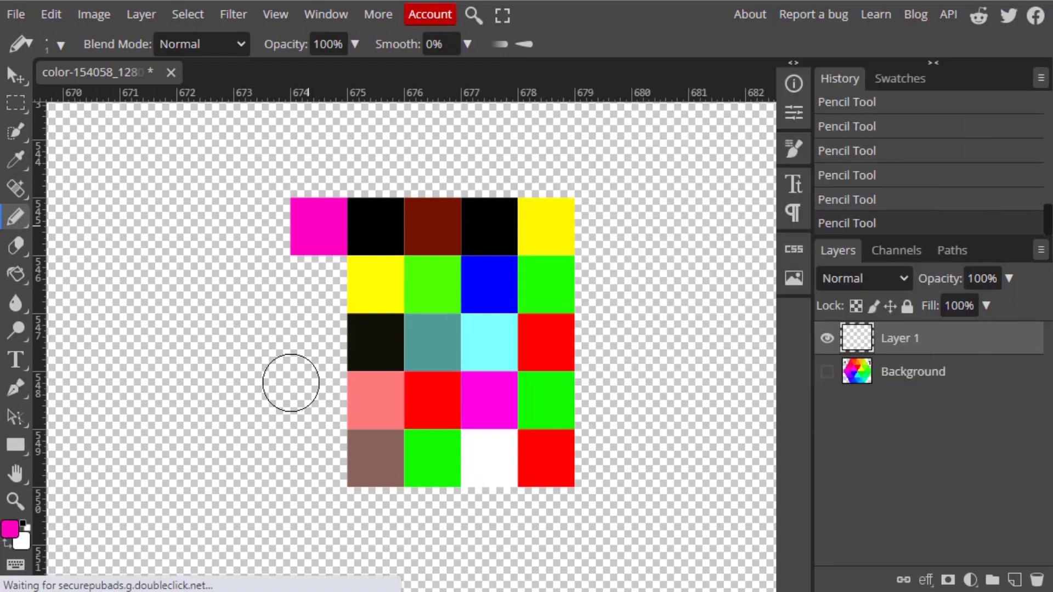
{"action": "left_click", "coordinate": [319, 284]}
{"action": "left_click", "coordinate": [318, 342]}
{"action": "left_click", "coordinate": [9, 529]}
{"action": "left_click", "coordinate": [318, 458]}
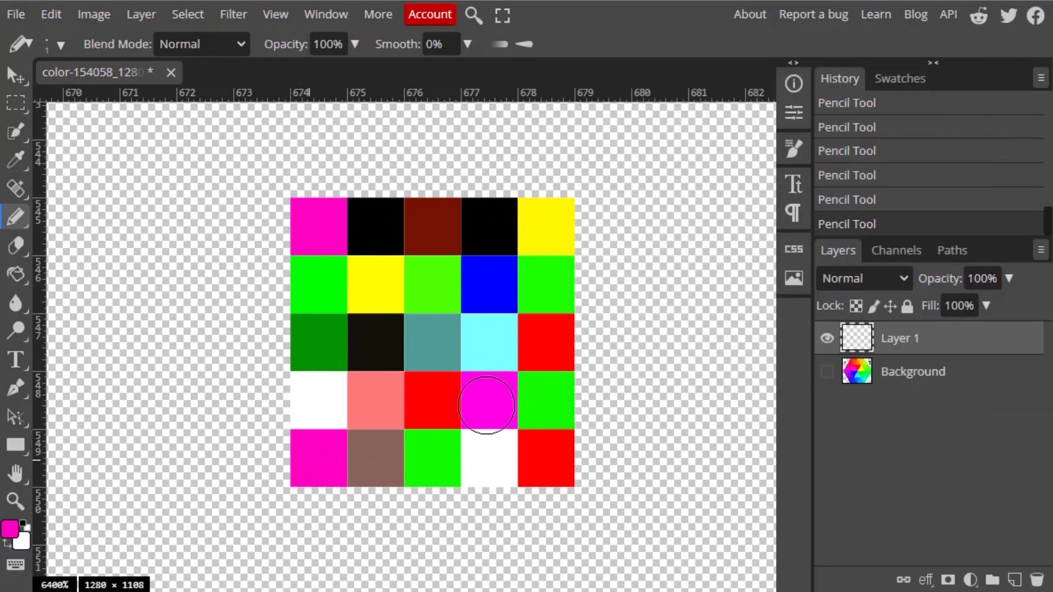
Sample the centre of the 5x5 block with the Eyedropper and apply an Average blur to Layer 1
{"action": "left_click", "coordinate": [14, 161]}
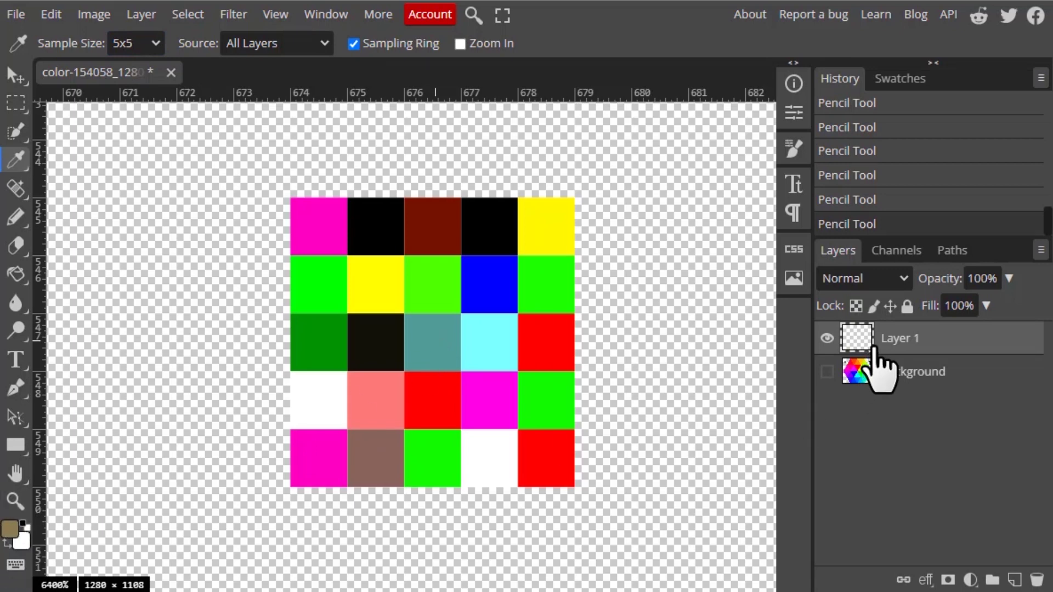
{"action": "left_click", "coordinate": [230, 17]}
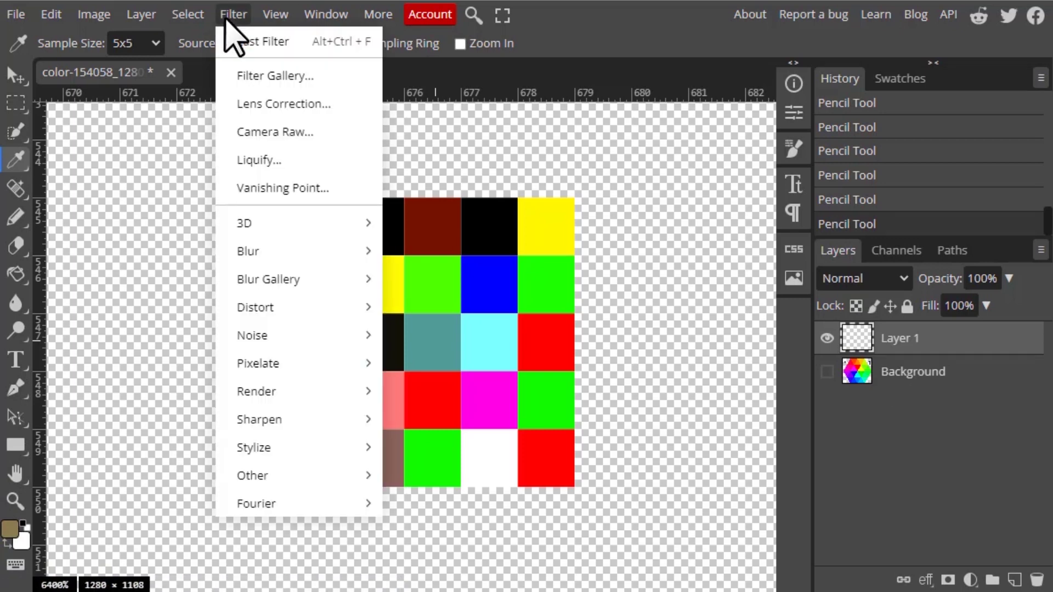
{"action": "mouse_move", "coordinate": [263, 254]}
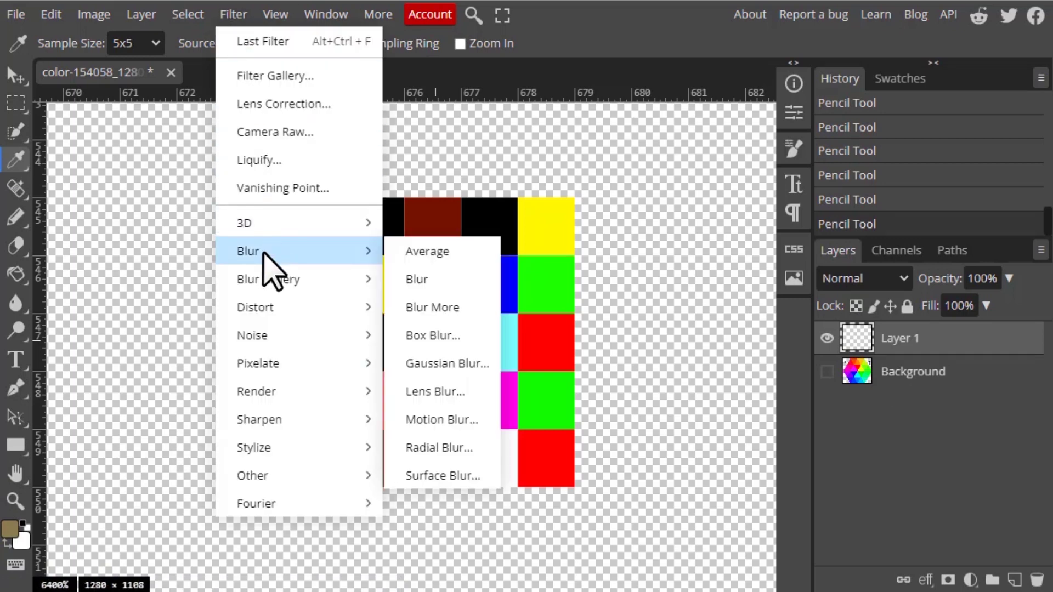
{"action": "left_click", "coordinate": [449, 252]}
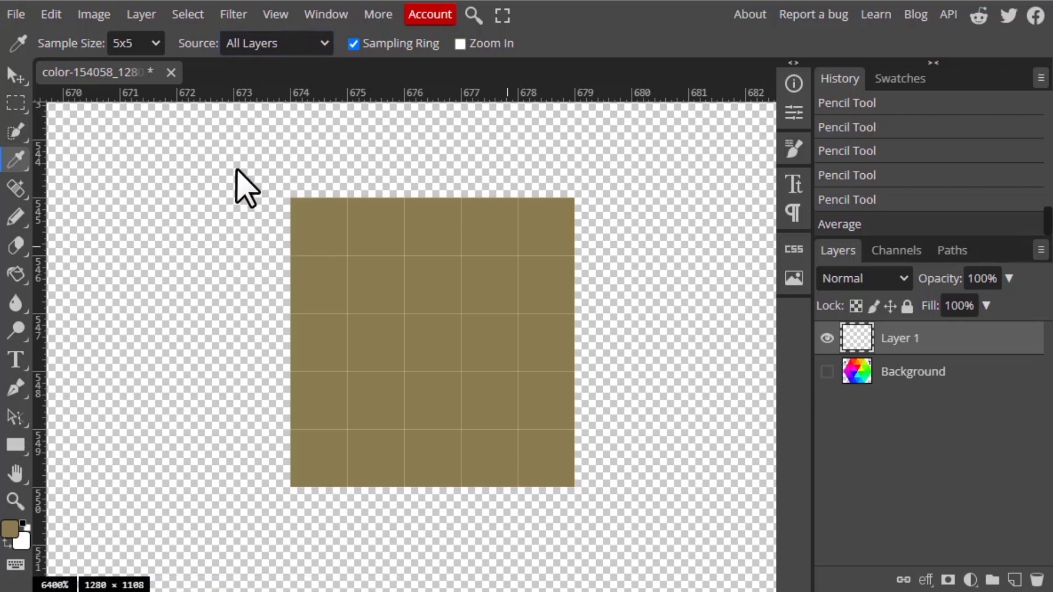
Show the Background layer again, with the whole image in view, and delete Layer 1
{"action": "left_click", "coordinate": [827, 372]}
{"action": "key", "text": "ctrl+0"}
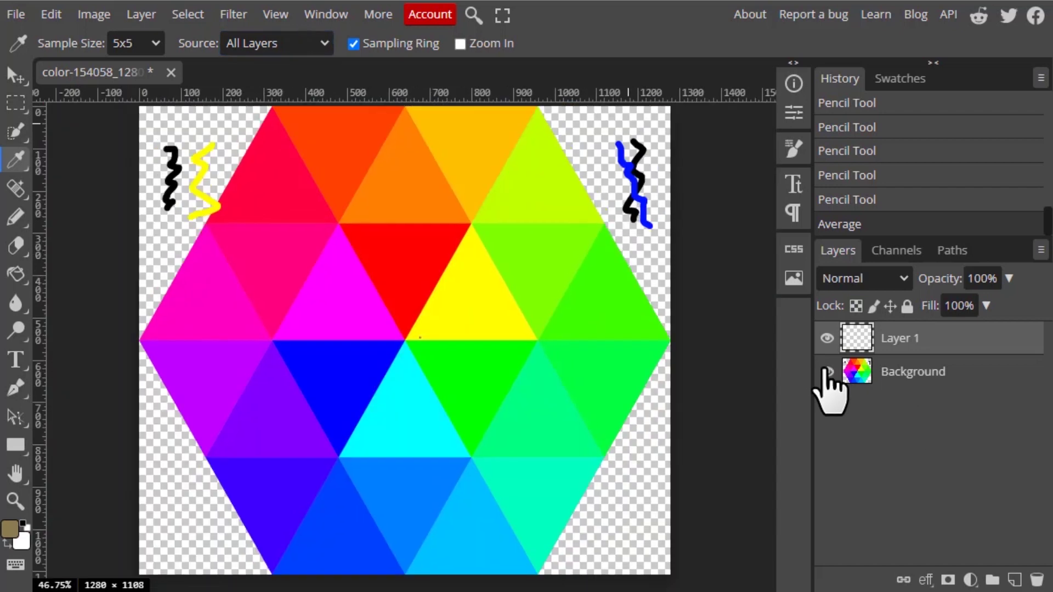
{"action": "key", "text": "Delete"}
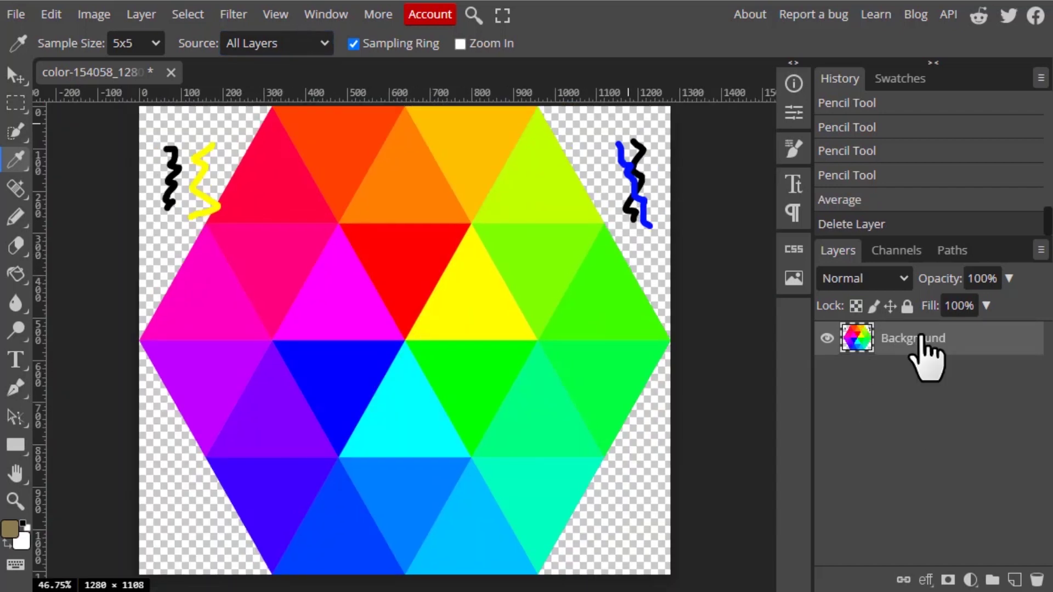
Place the rubiks-cube-41382_1280 image over the colour hexagon and sample colours from all layers with the Eyedropper
{"action": "left_click_drag", "start_coordinate": [927, 356], "coordinate": [558, 353]}
{"action": "key", "text": "Return"}
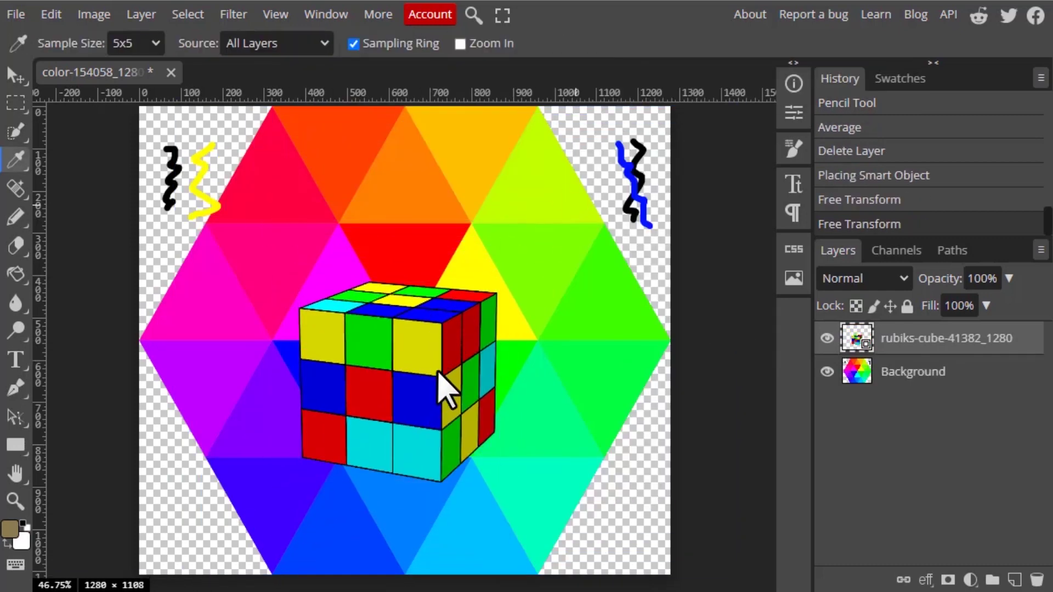
{"action": "left_click_drag", "start_coordinate": [438, 372], "coordinate": [423, 390]}
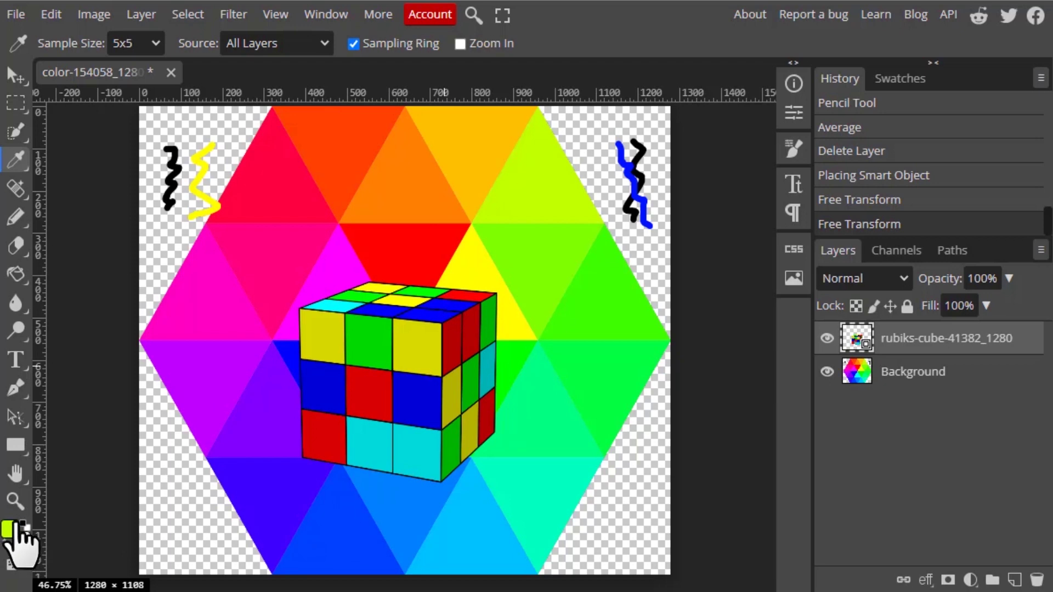
Set the Eyedropper's source to Current Layer and sample the orange-red triangle outside the cube
{"action": "left_click", "coordinate": [300, 43]}
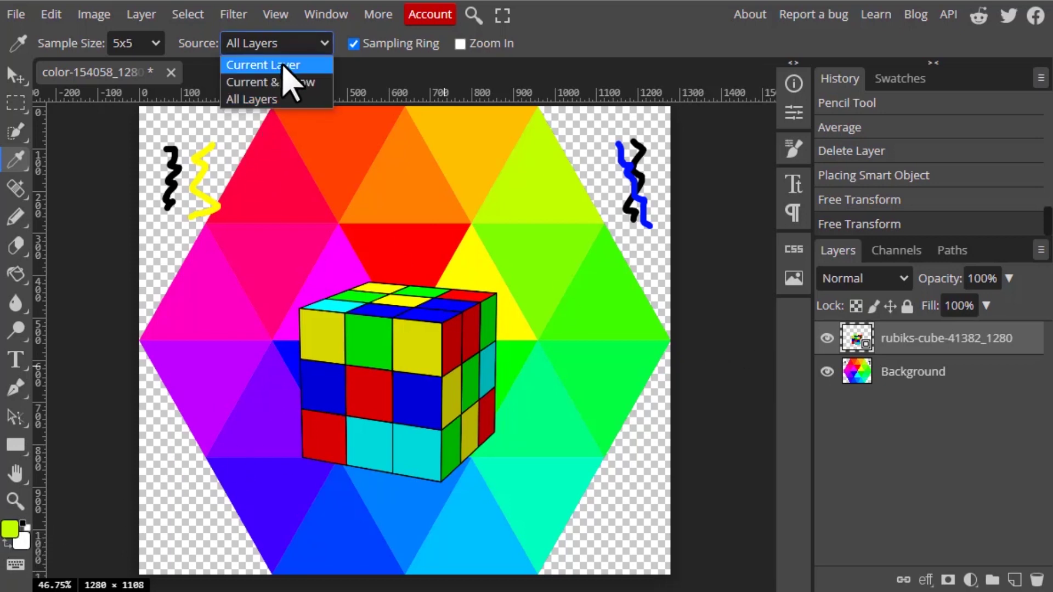
{"action": "left_click", "coordinate": [289, 66]}
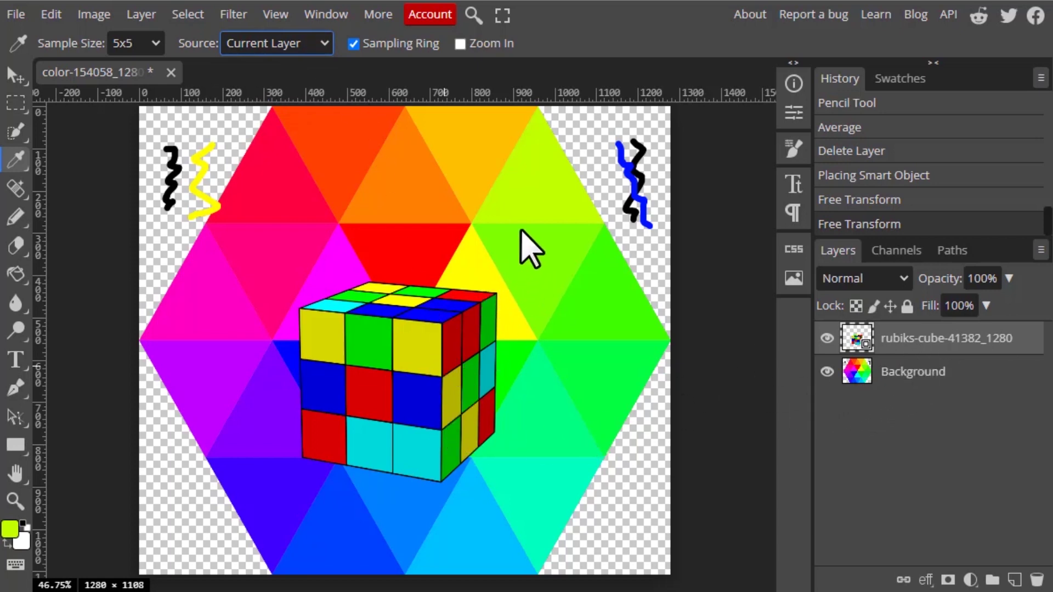
{"action": "left_click", "coordinate": [352, 143]}
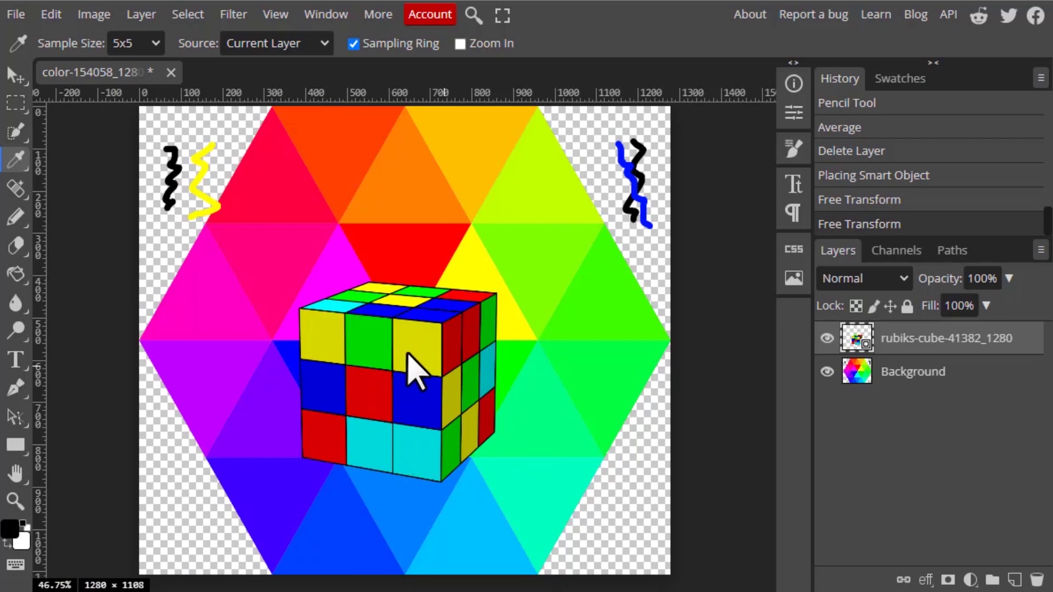
Set the Eyedropper's source to Current & Below and add an empty layer beneath Background, leaving the cube layer selected
{"action": "left_click", "coordinate": [272, 43]}
{"action": "left_click", "coordinate": [293, 82]}
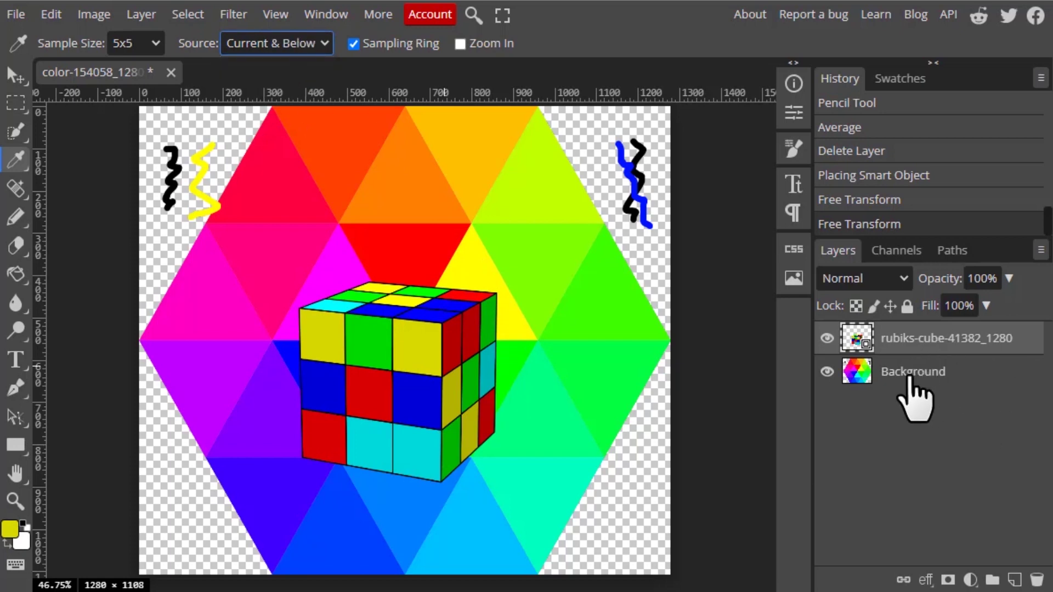
{"action": "left_click", "coordinate": [908, 379]}
{"action": "left_click", "coordinate": [1016, 580]}
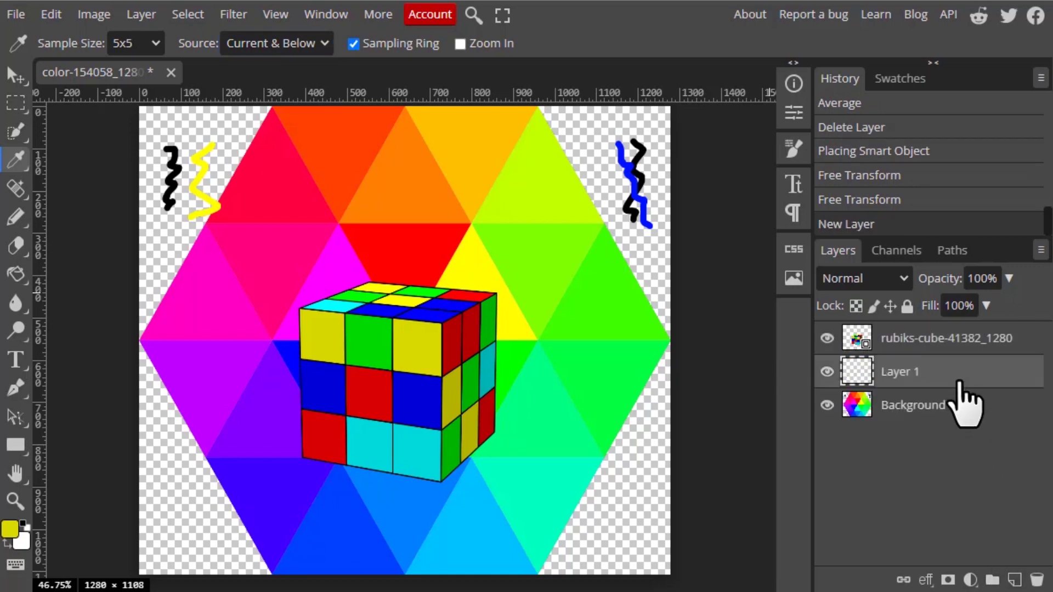
{"action": "left_click_drag", "start_coordinate": [911, 403], "coordinate": [959, 447]}
{"action": "left_click", "coordinate": [940, 341]}
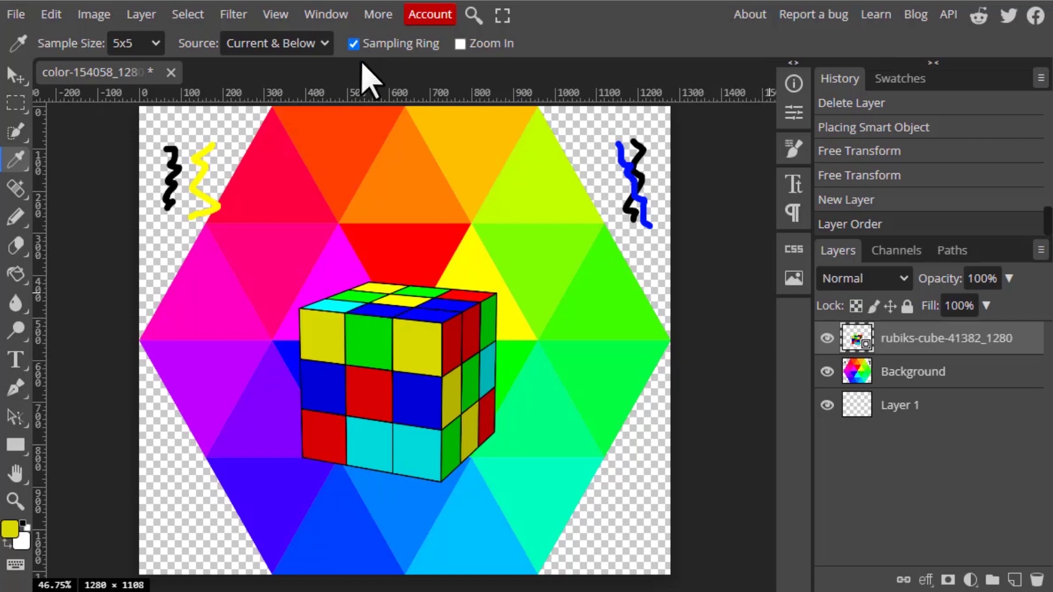
Sample the lime triangle with the sampling ring on, and turn the ring off to sample the green, orange-red, pink and purple triangles
{"action": "left_click", "coordinate": [499, 148]}
{"action": "left_click", "coordinate": [522, 187]}
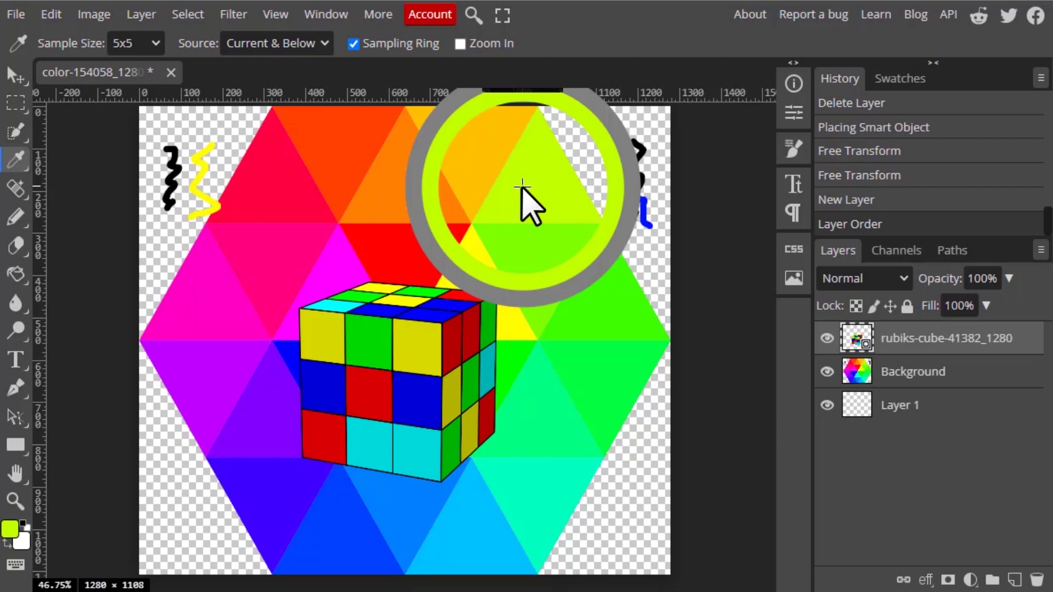
{"action": "left_click", "coordinate": [353, 44]}
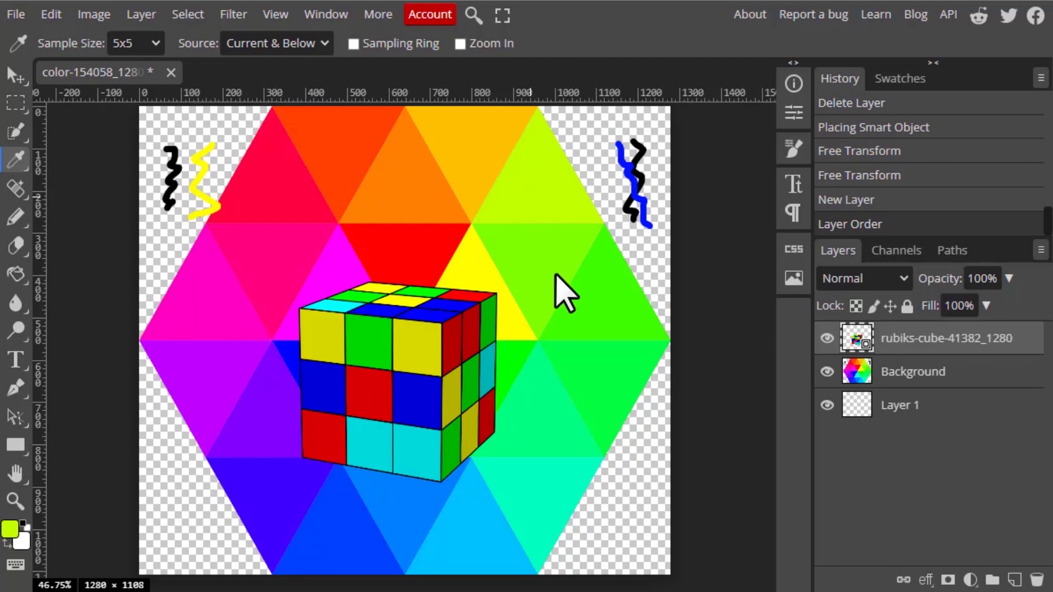
{"action": "left_click", "coordinate": [550, 389]}
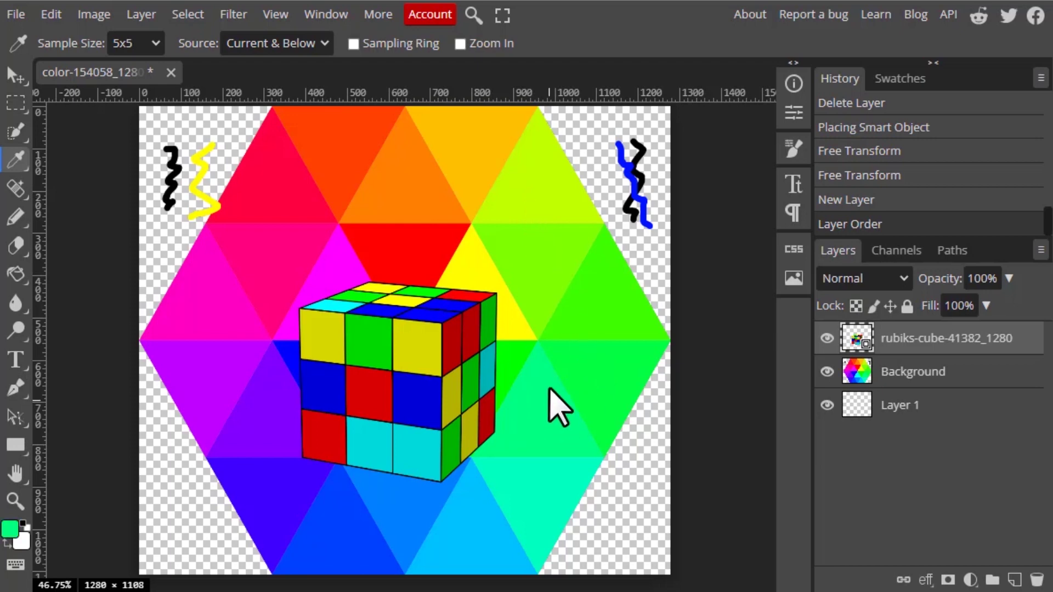
{"action": "left_click", "coordinate": [450, 222]}
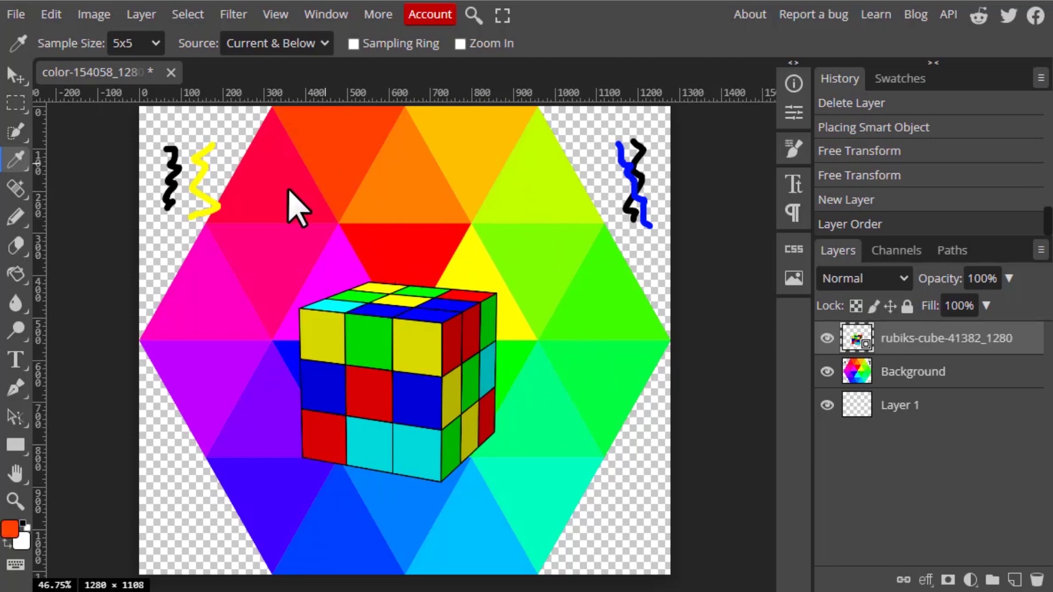
{"action": "left_click", "coordinate": [290, 207]}
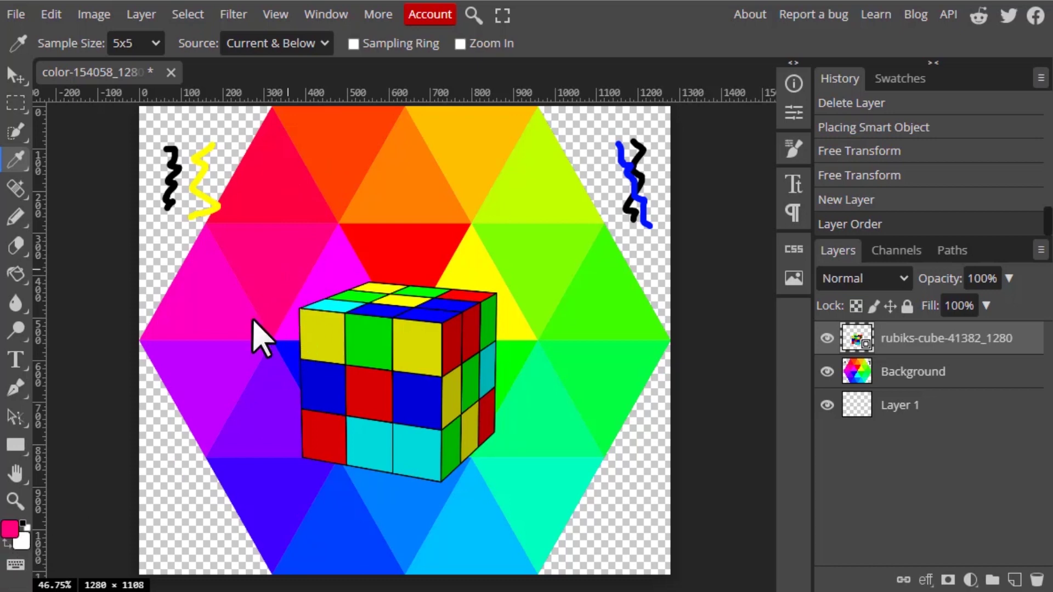
{"action": "left_click", "coordinate": [228, 377]}
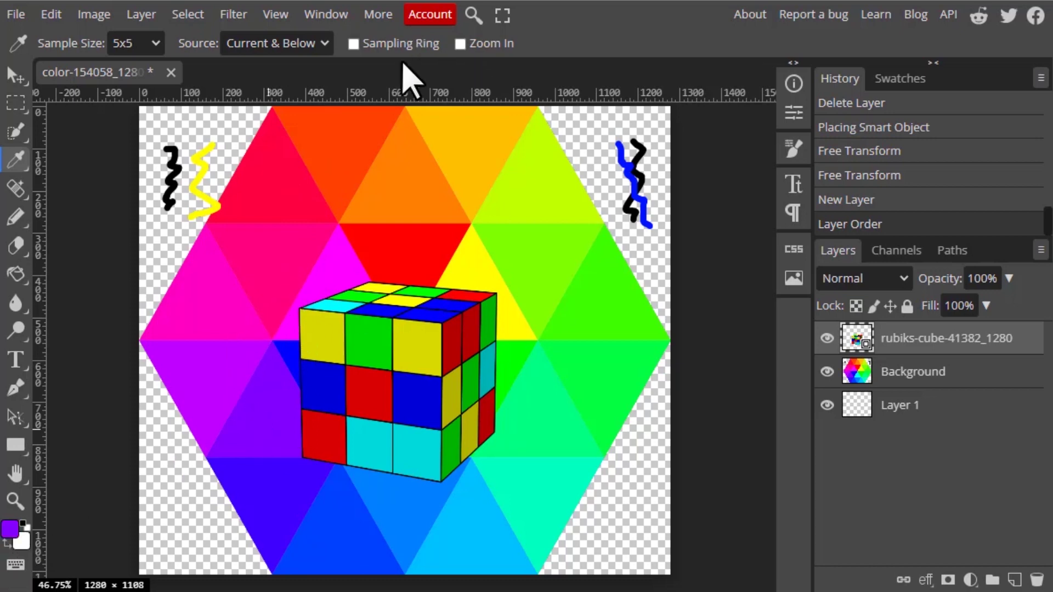
Turn on the sampling ring and Zoom In, and sample from the cube's yellow square across to the orange triangle
{"action": "left_click", "coordinate": [413, 46]}
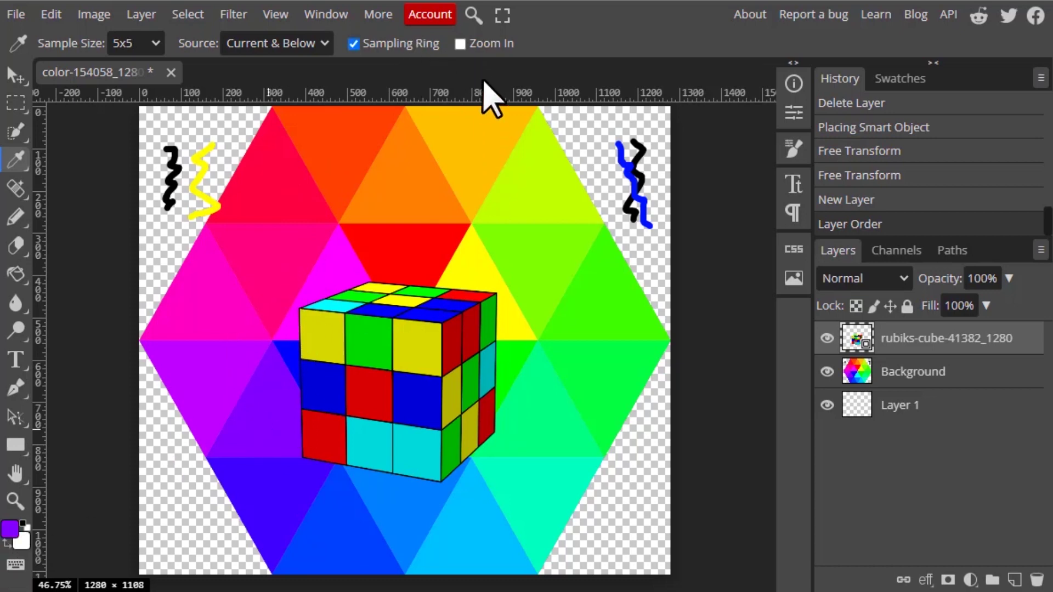
{"action": "left_click", "coordinate": [461, 45]}
{"action": "left_click", "coordinate": [419, 346]}
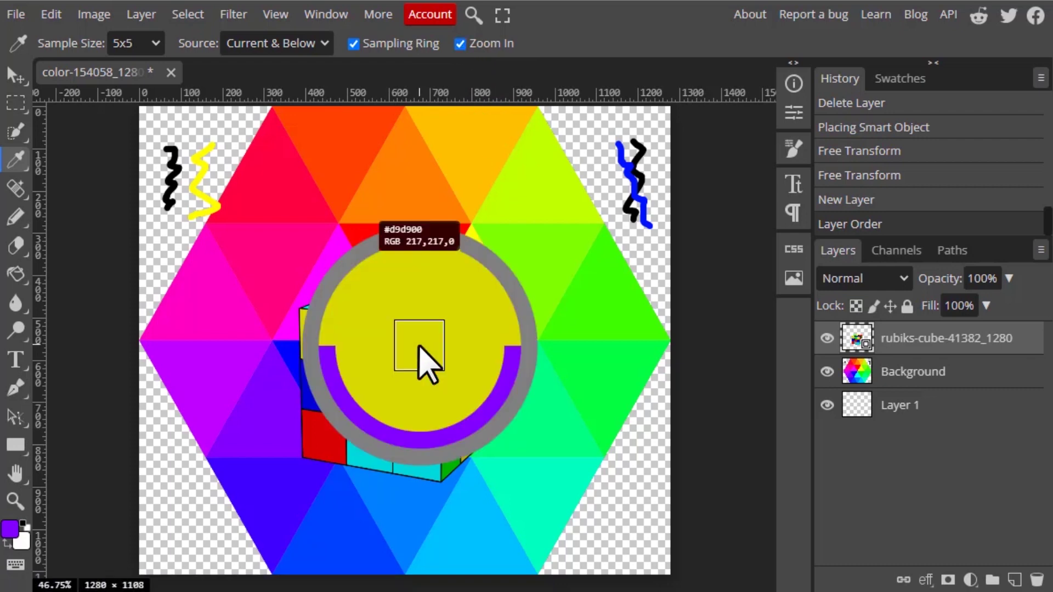
{"action": "left_click_drag", "start_coordinate": [419, 346], "coordinate": [460, 204]}
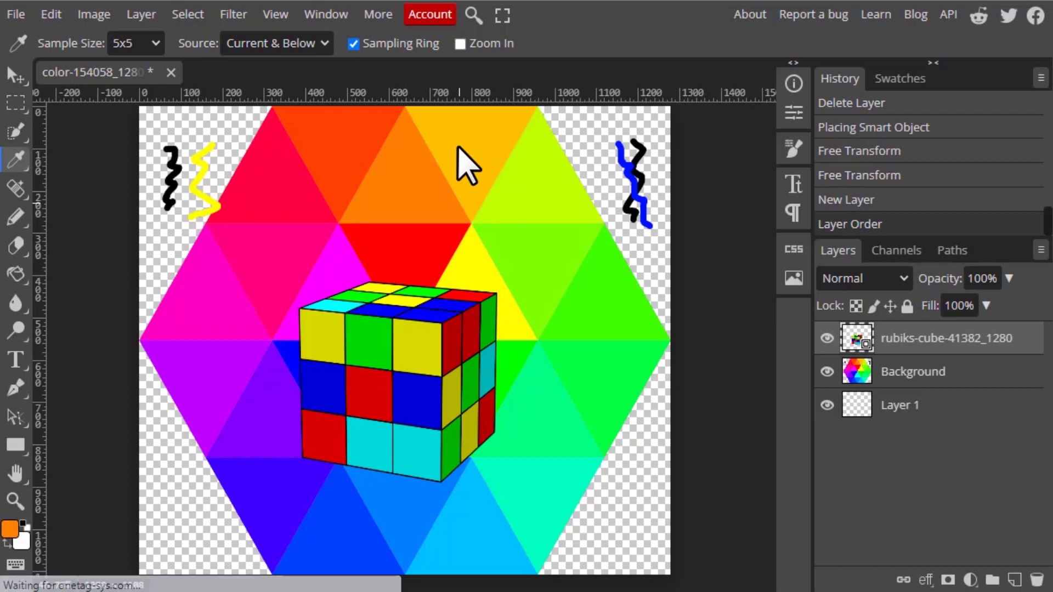